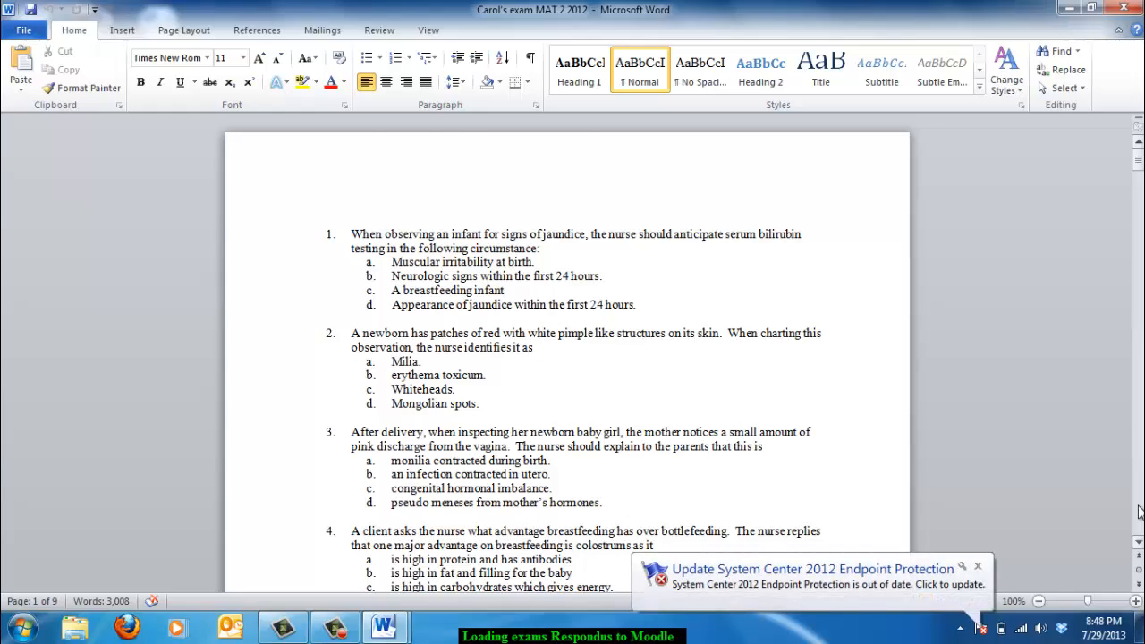
Step: Examine the exam questions and the answer key at the end of the MAT 2 2012 document, and close it
click(1138, 510)
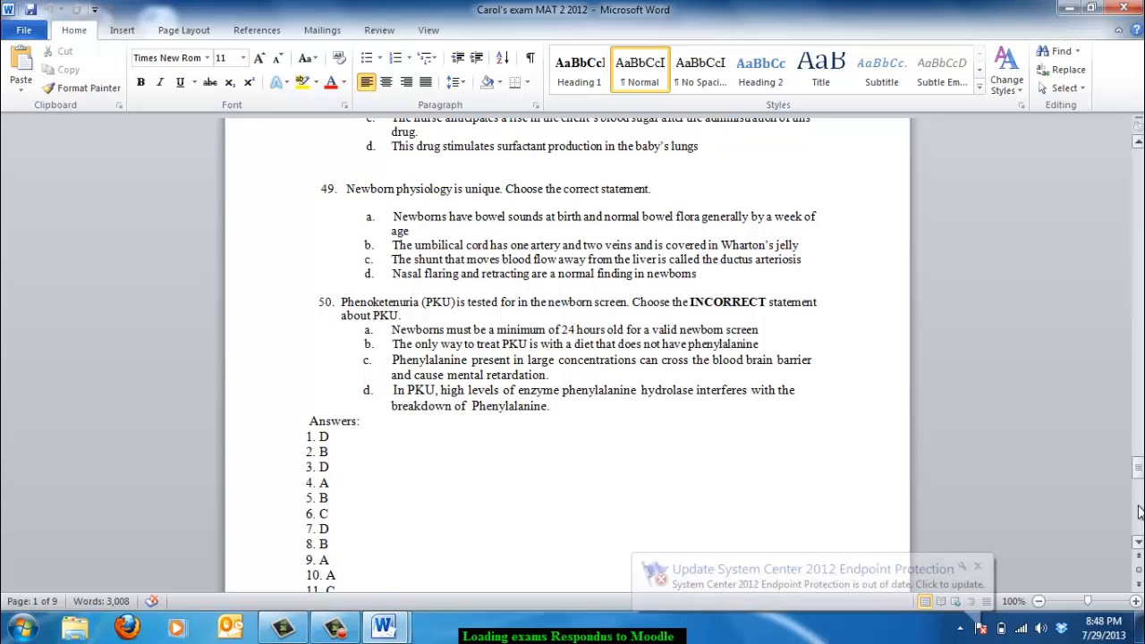
click(1139, 511)
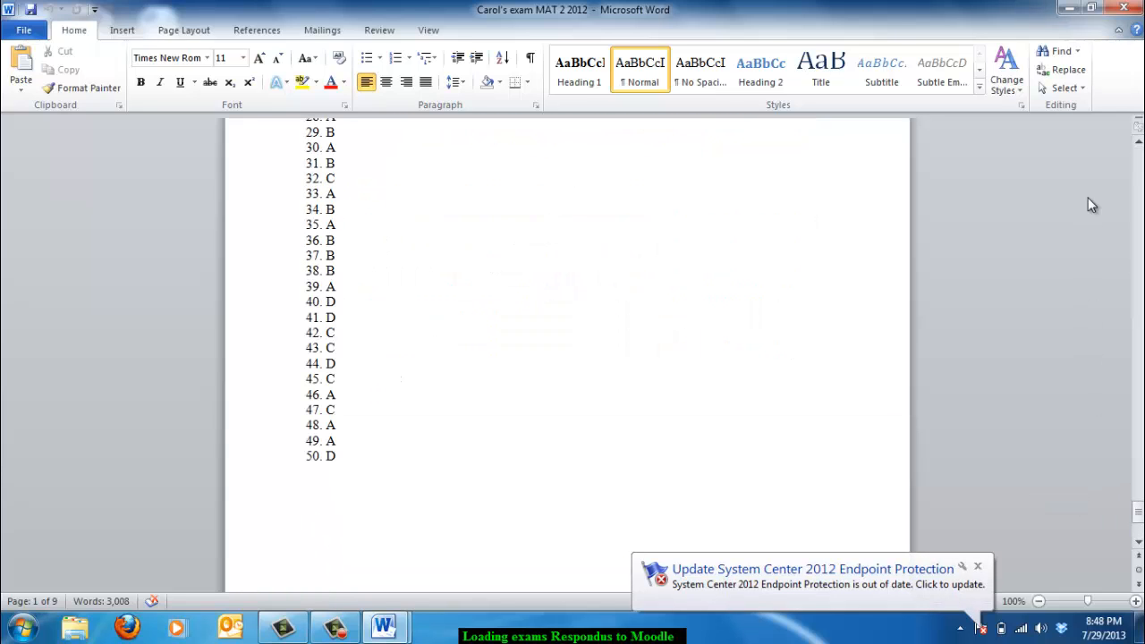
click(1125, 7)
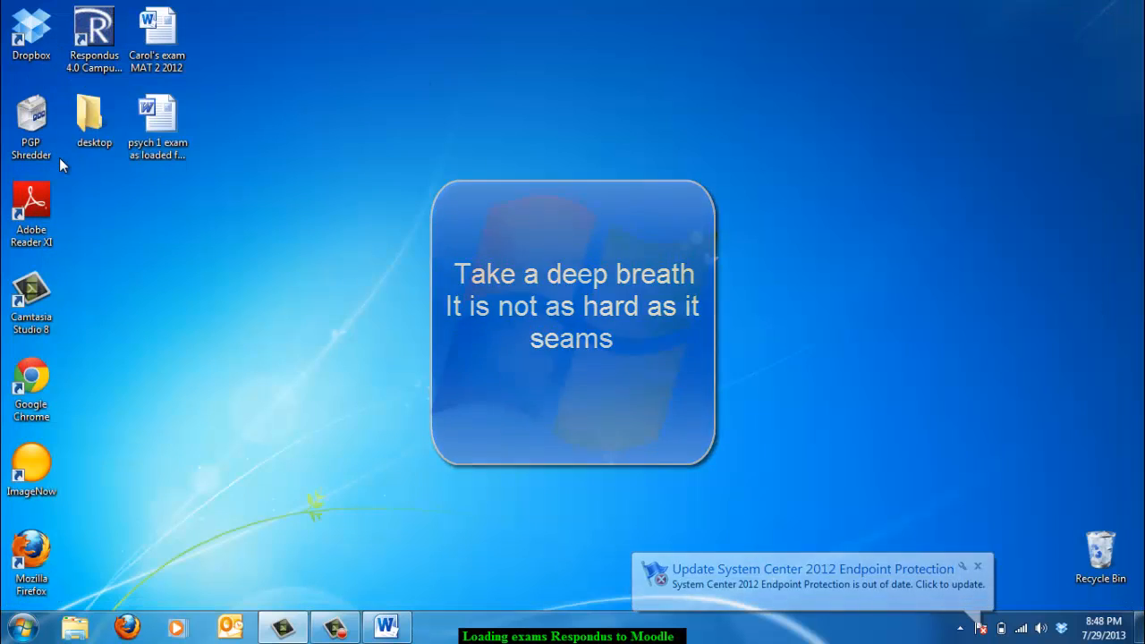
Step: Open the psych 1 exam document, examine how it marks correct answers and feedback, and close it
double_click(161, 123)
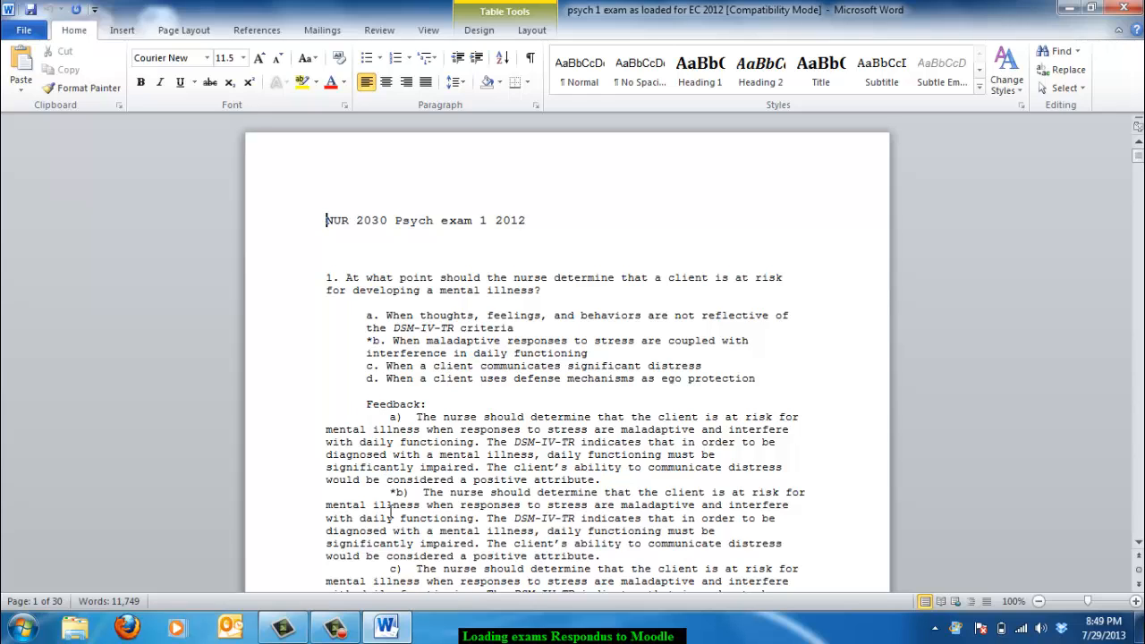
click(1138, 542)
click(1138, 542)
click(1138, 542)
click(1138, 542)
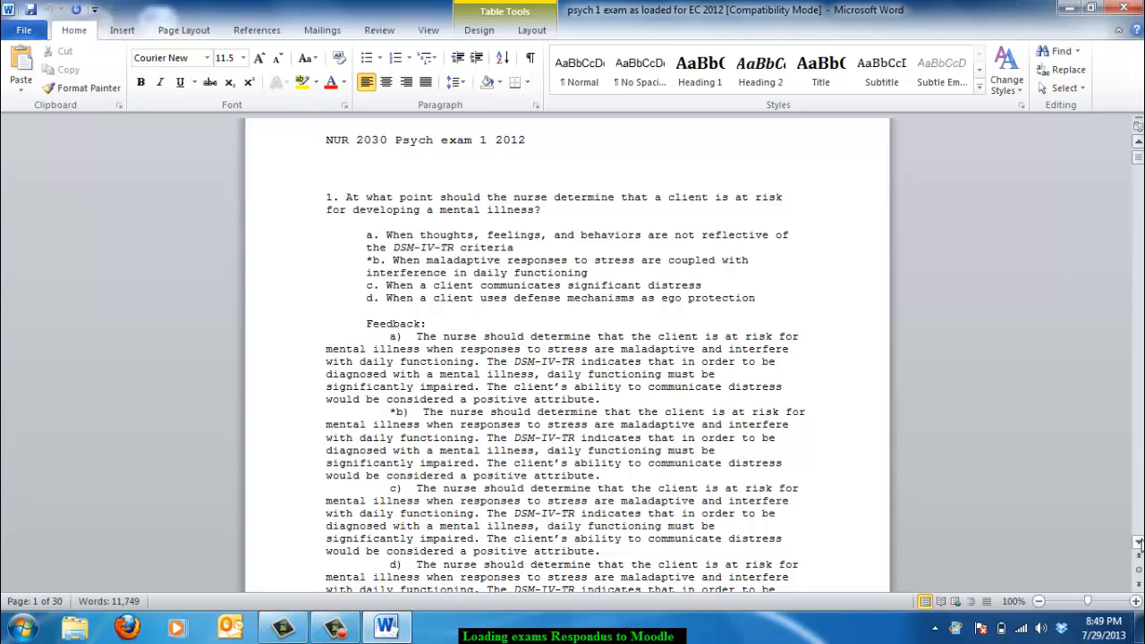
click(1116, 9)
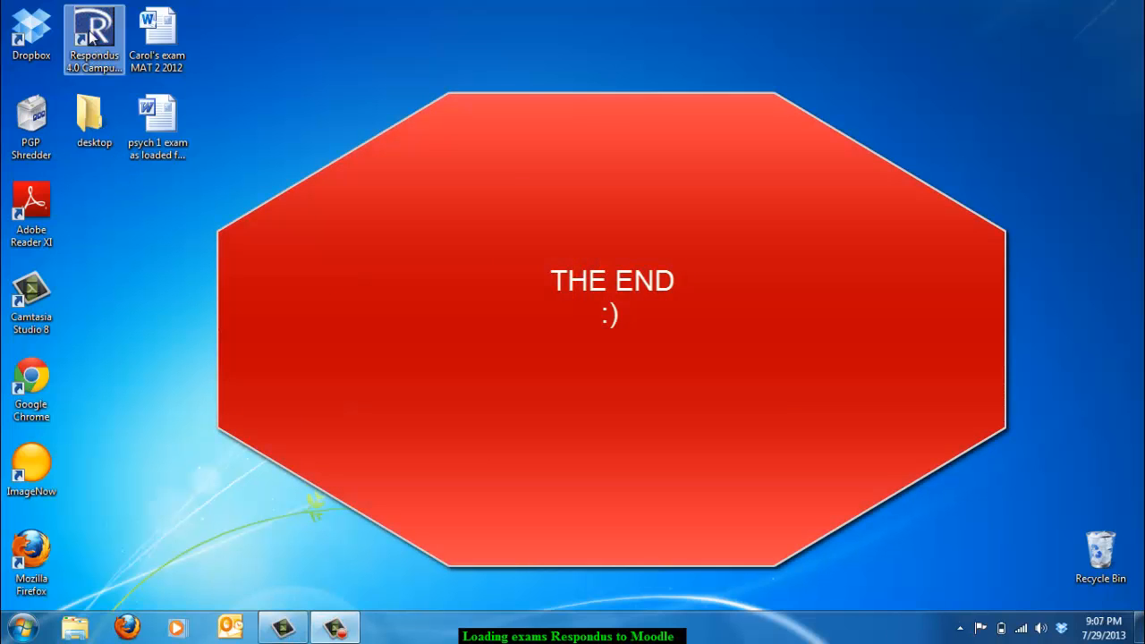
Step: Launch Respondus 4.0 and go to the options for opening or creating a file
click(90, 36)
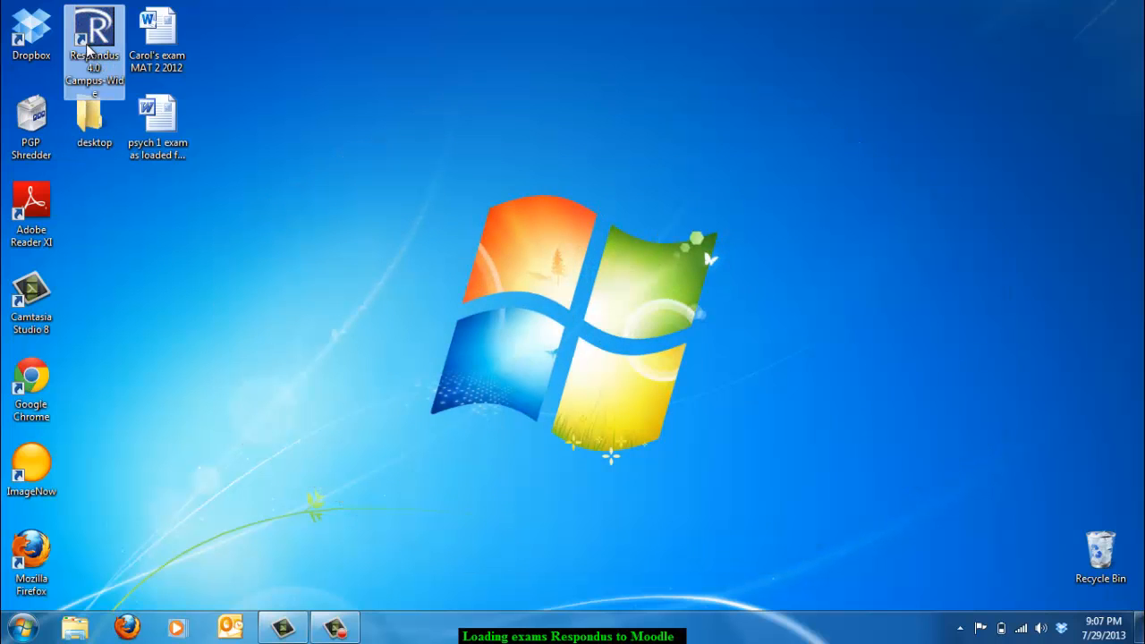
double_click(89, 45)
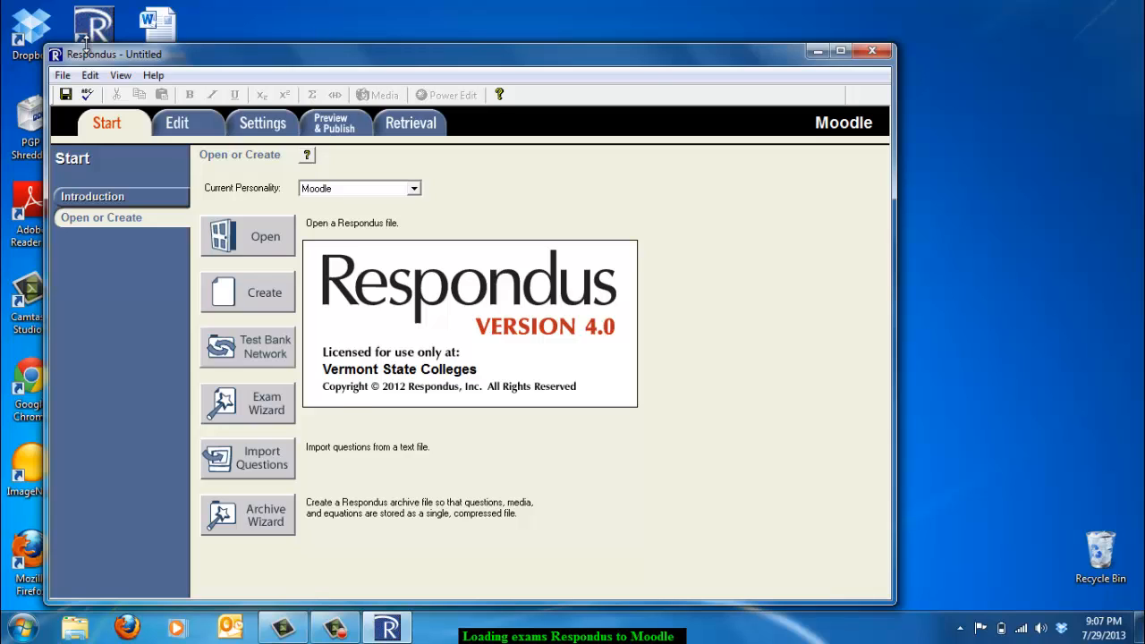
click(90, 200)
click(102, 218)
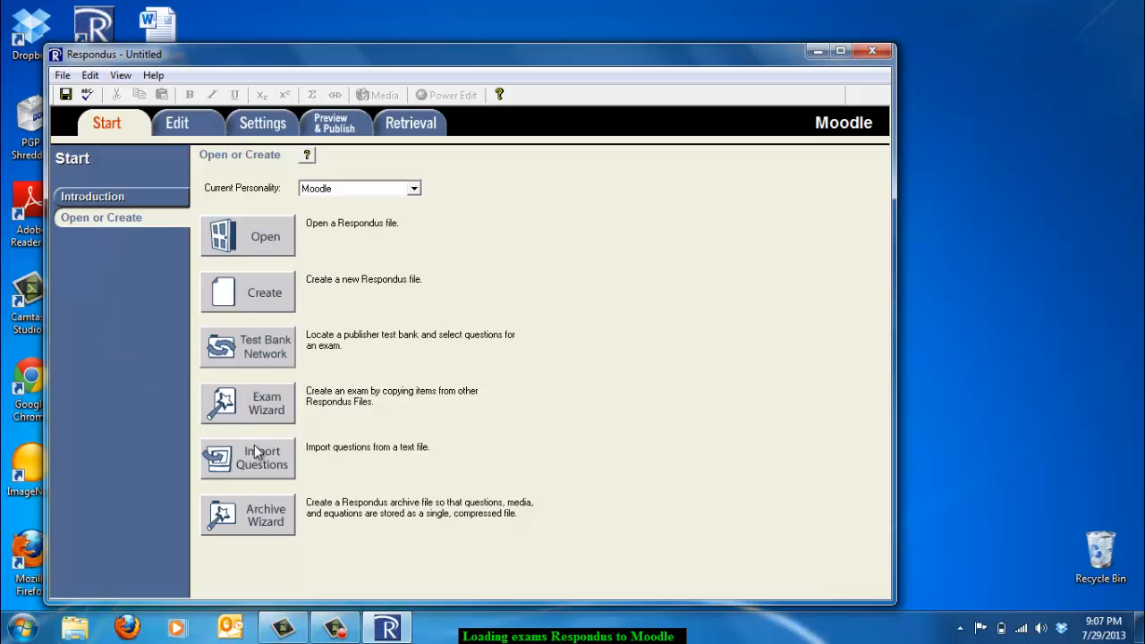
Step: Start importing questions with the file type set to Microsoft Word 2007 (DOCX)
click(260, 472)
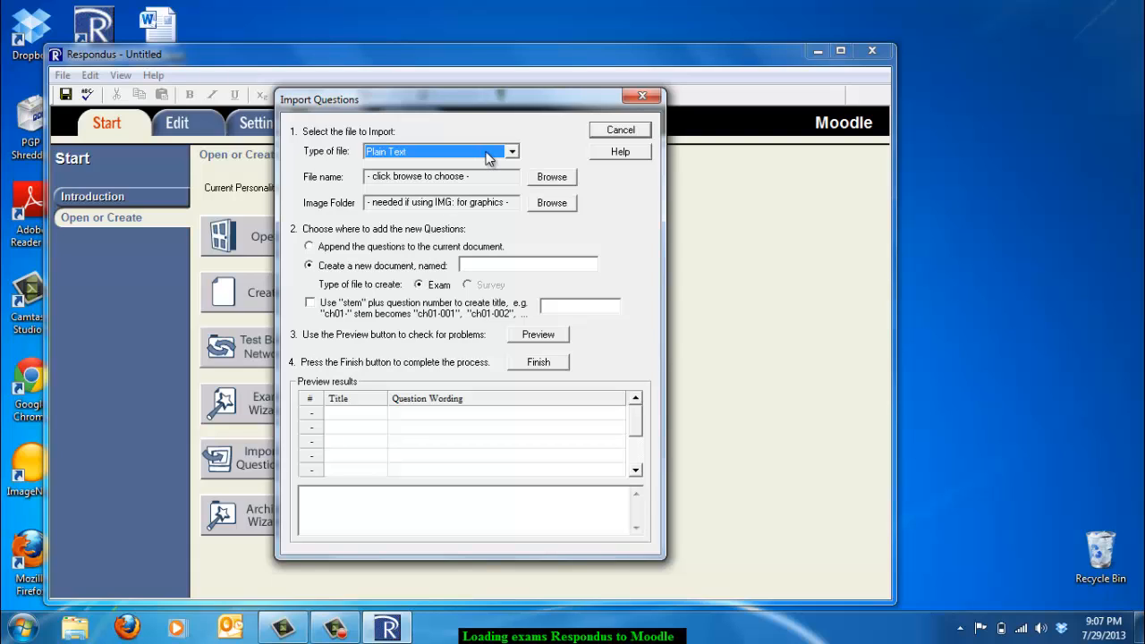
click(514, 152)
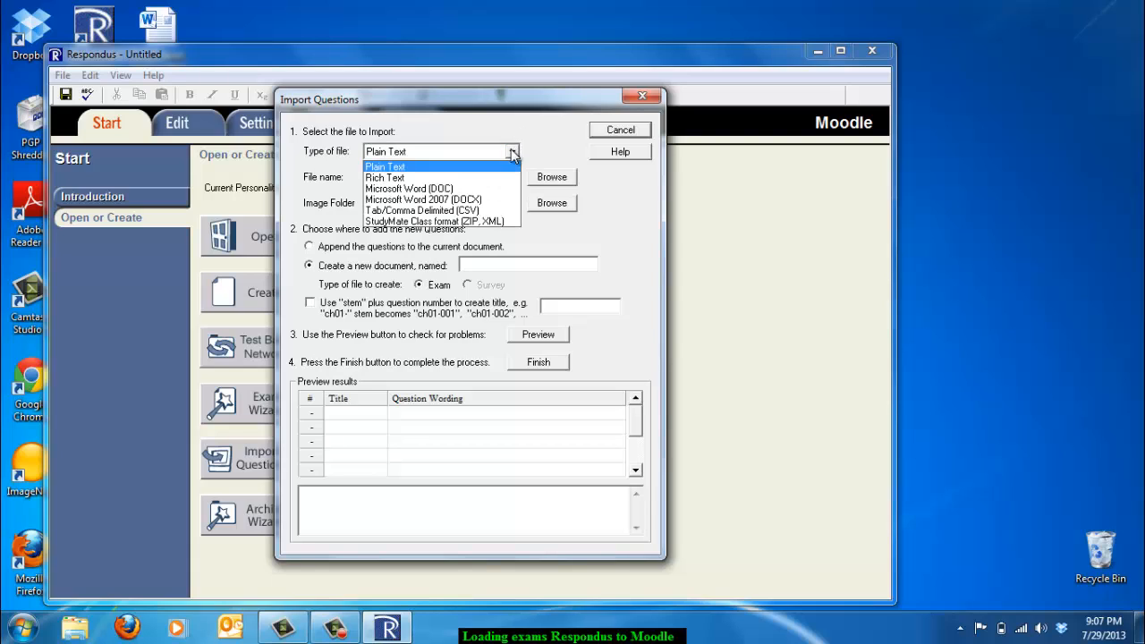
click(500, 199)
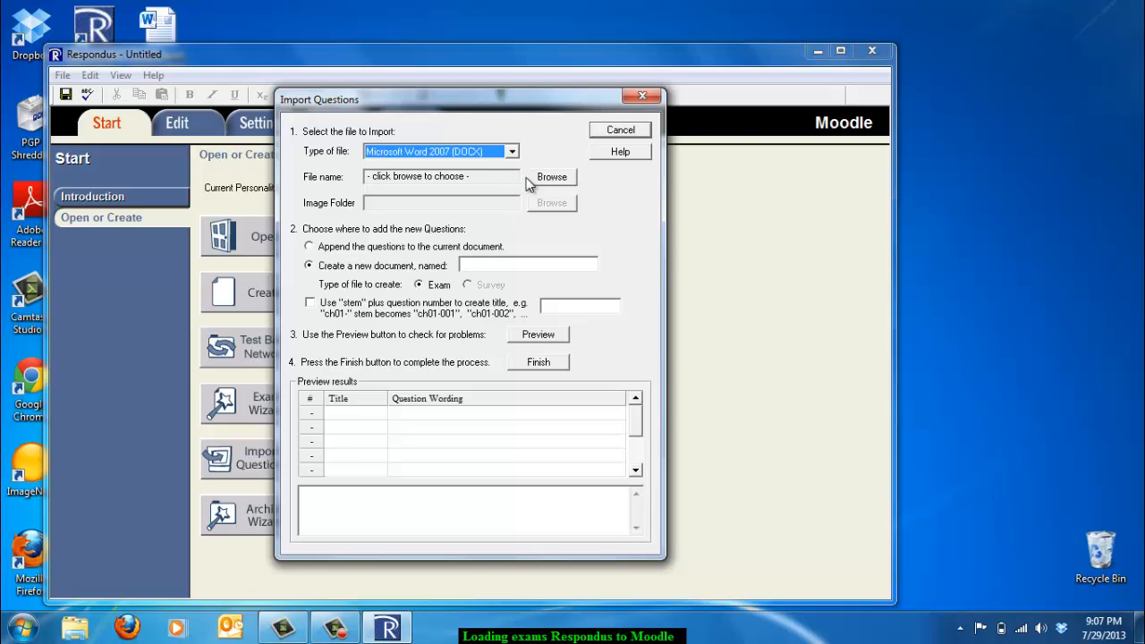
Step: Browse for the question file to import, looking in the Desktop folder
click(553, 178)
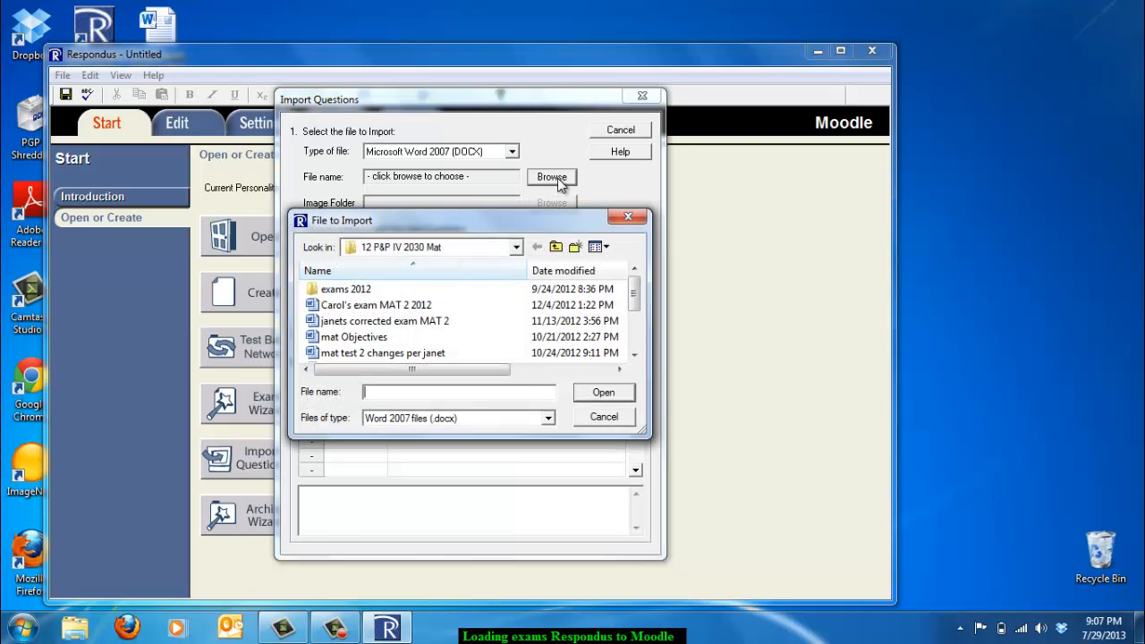
click(516, 249)
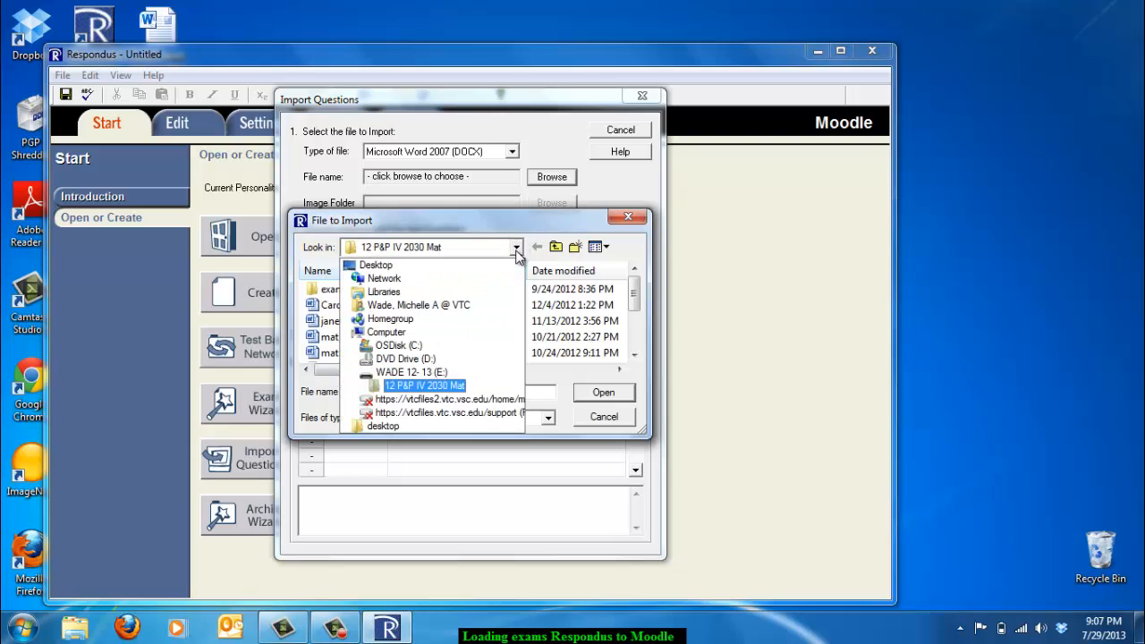
click(456, 265)
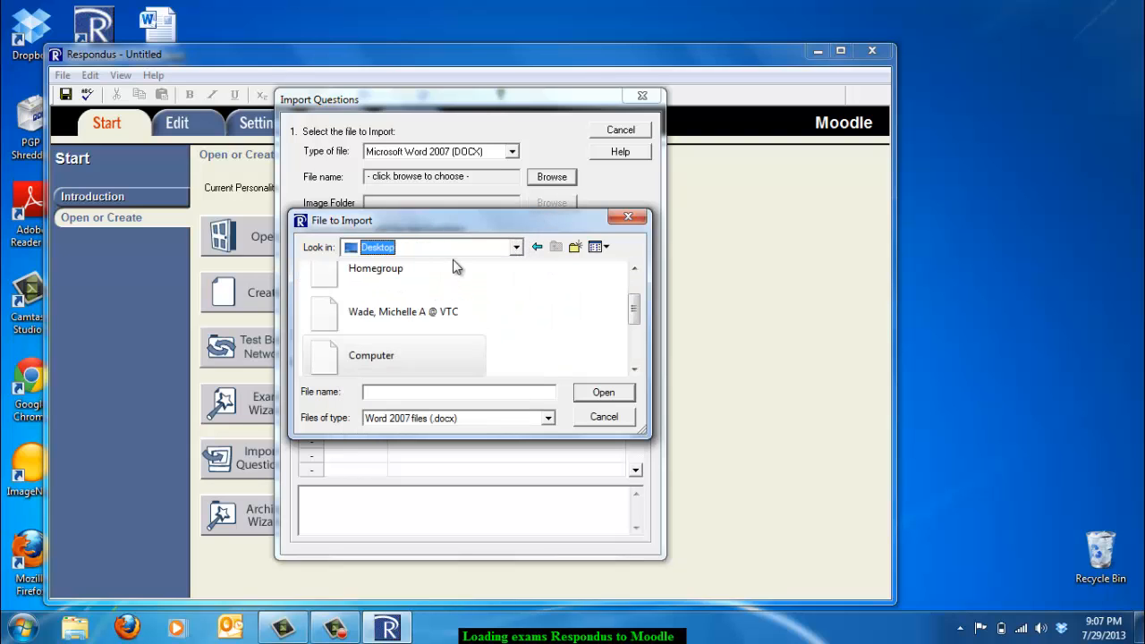
click(516, 248)
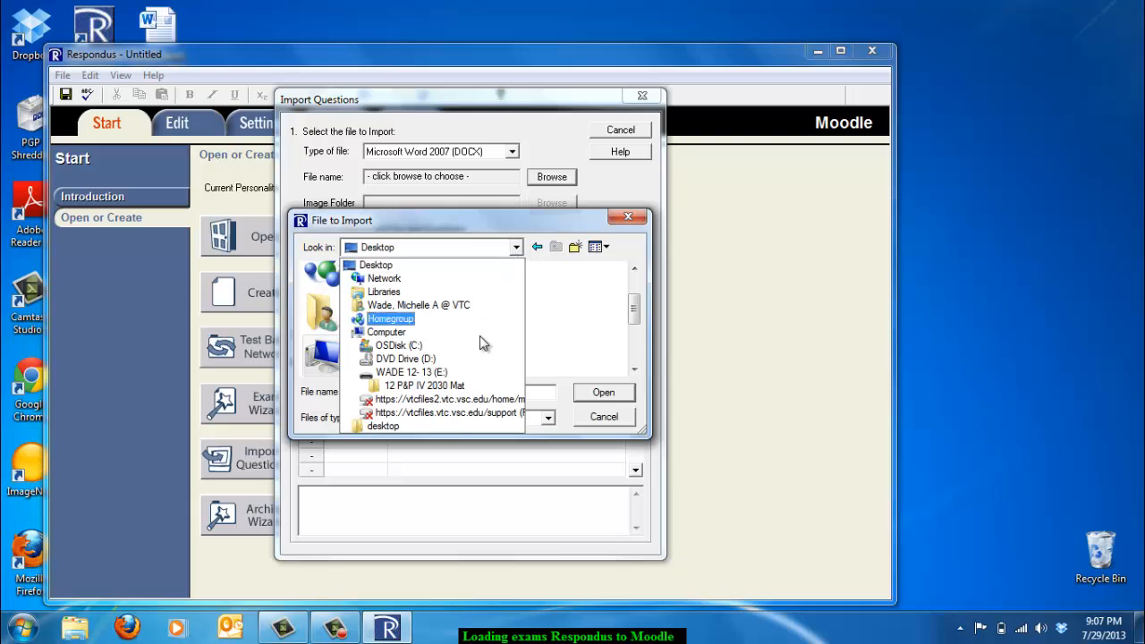
click(475, 372)
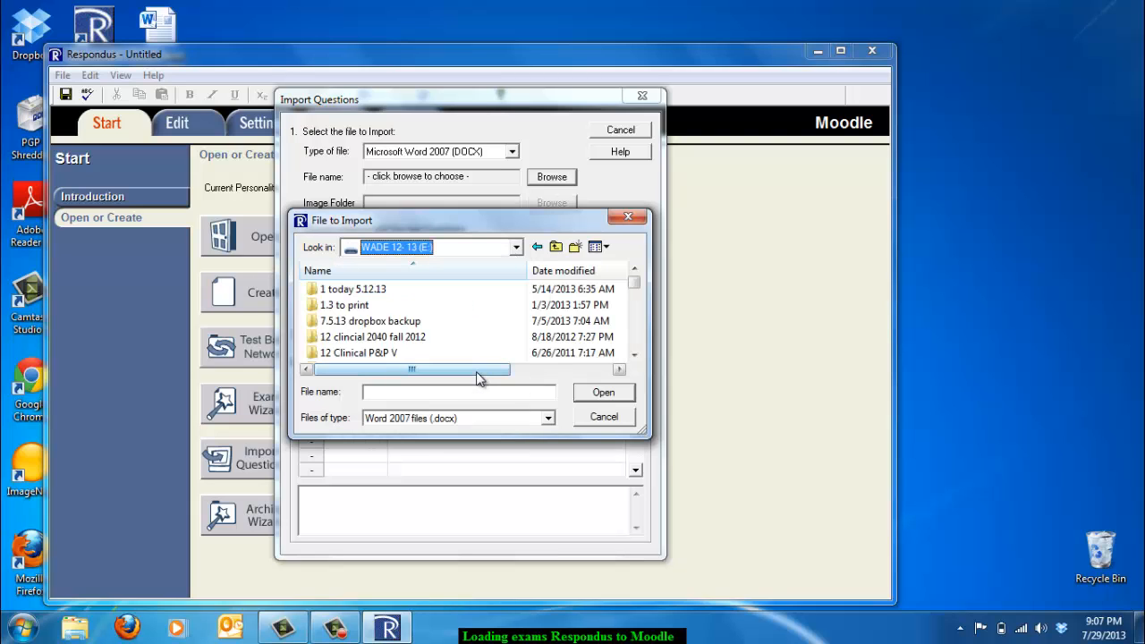
click(518, 246)
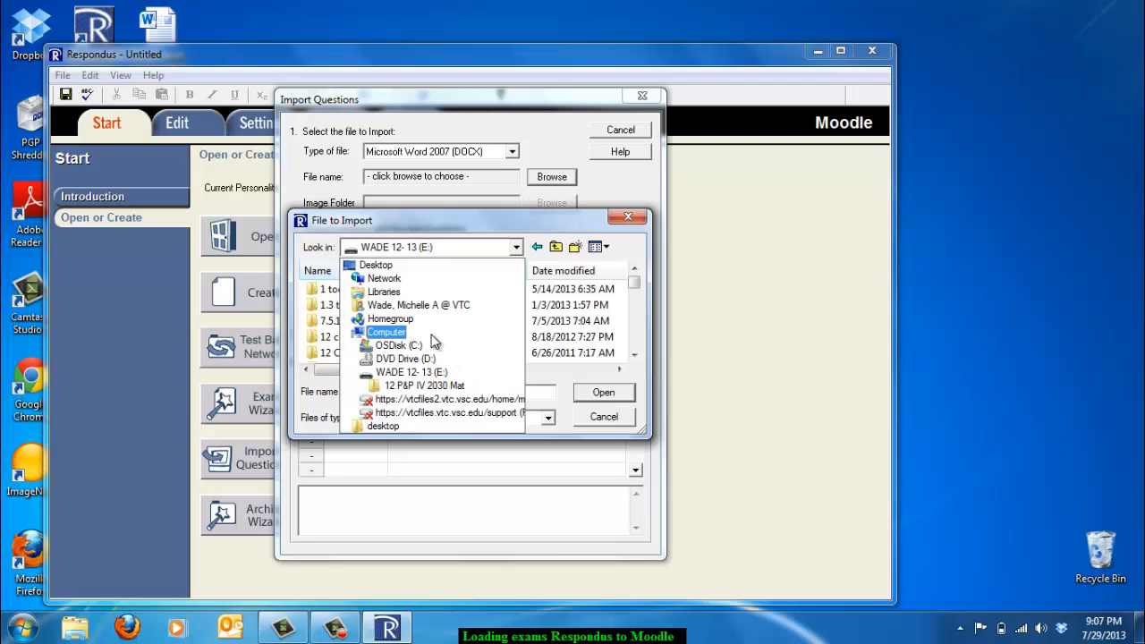
click(410, 267)
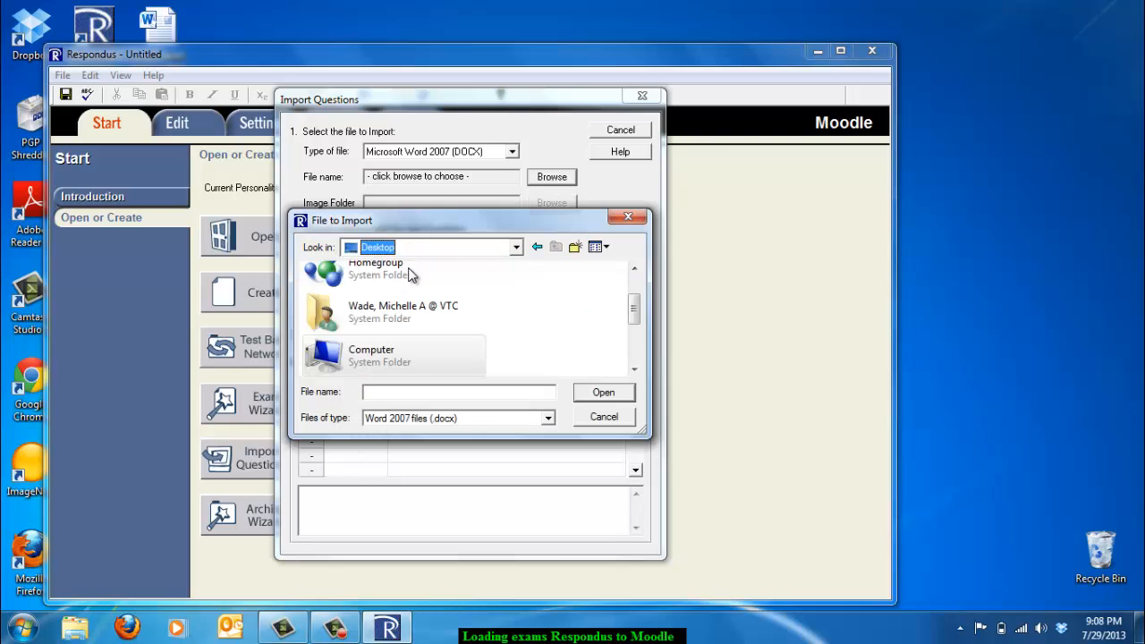
Step: Choose the MAT 2 2012 exam Word document on the Desktop as the file to import
click(634, 369)
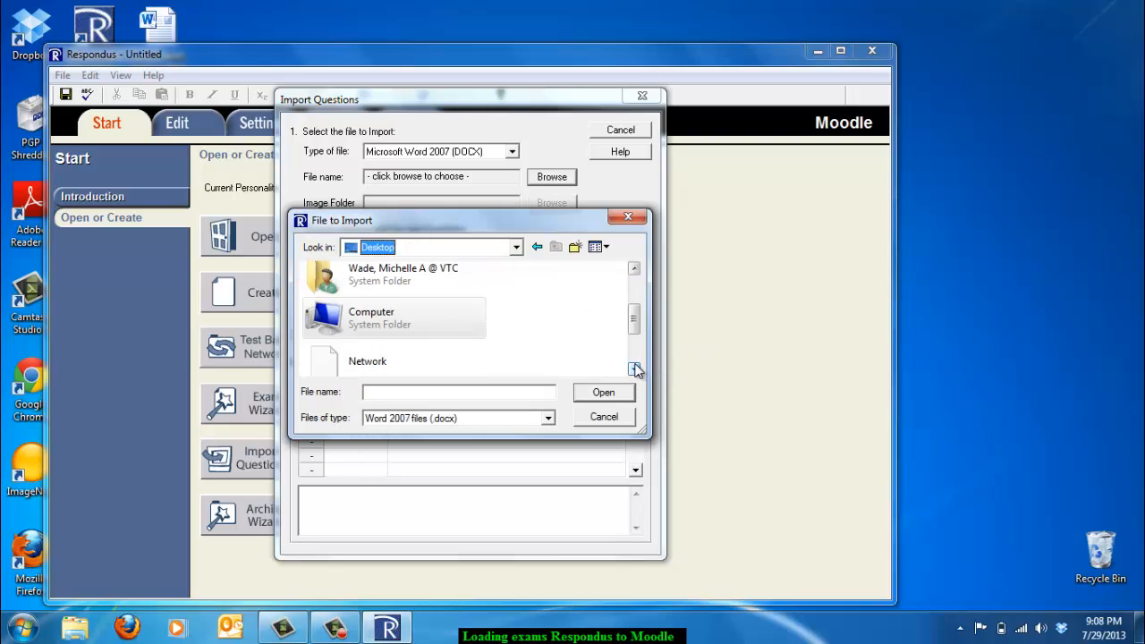
click(634, 368)
click(634, 369)
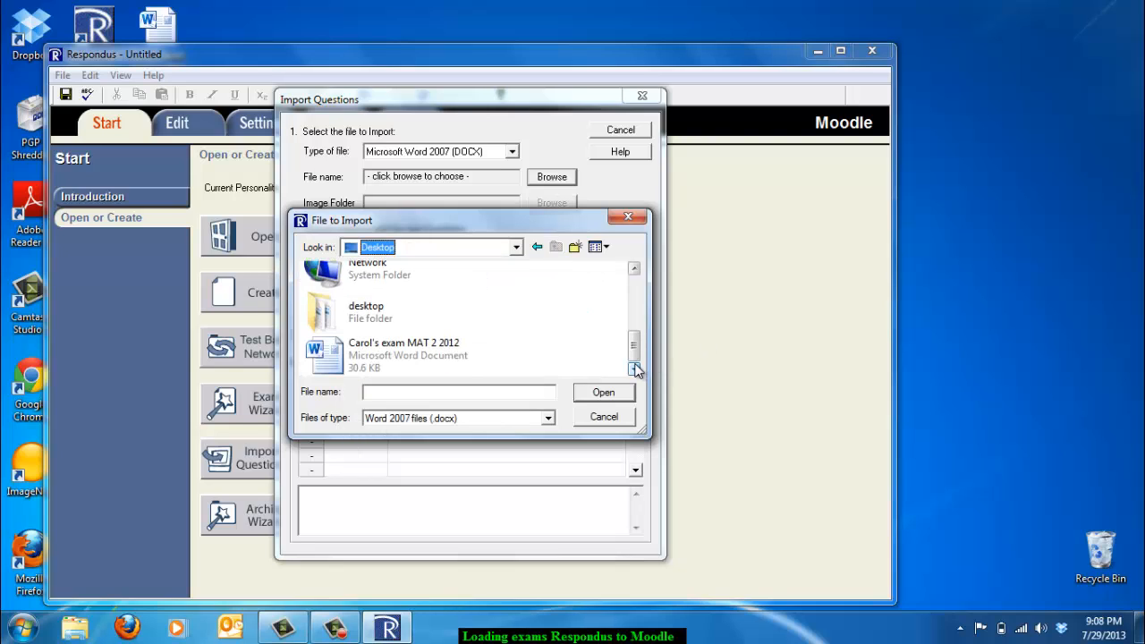
double_click(414, 352)
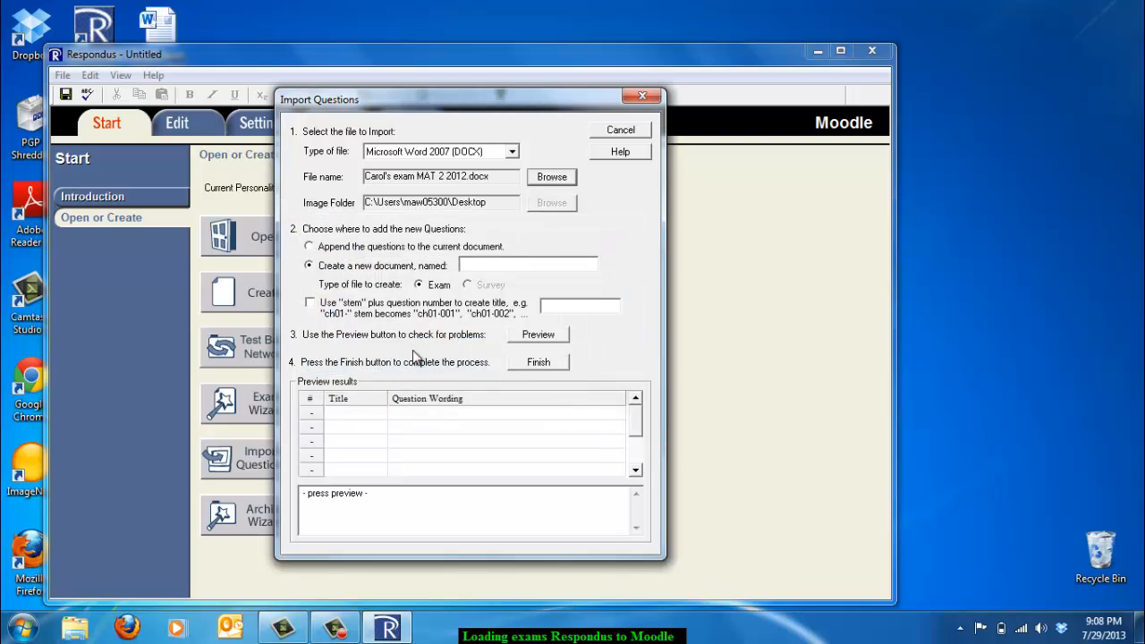
Step: Name the new document "test" and title the questions with the stem "test" plus the question number
click(486, 266)
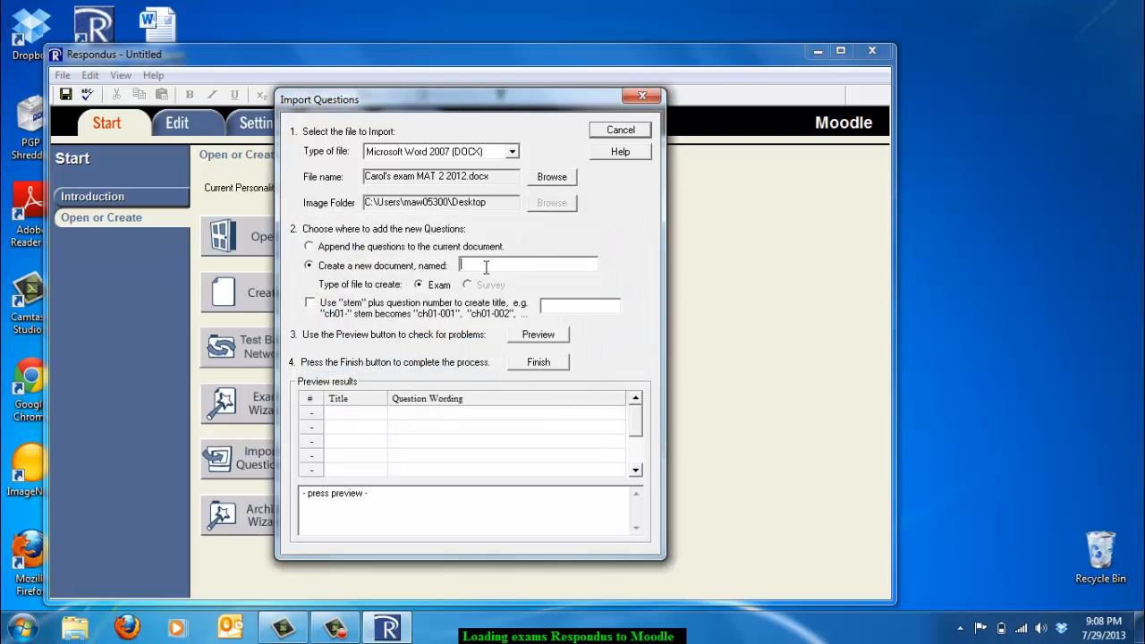
text(test)
click(311, 303)
click(580, 305)
text(test)
Step: Preview the imported questions for problems and finish the import
click(549, 334)
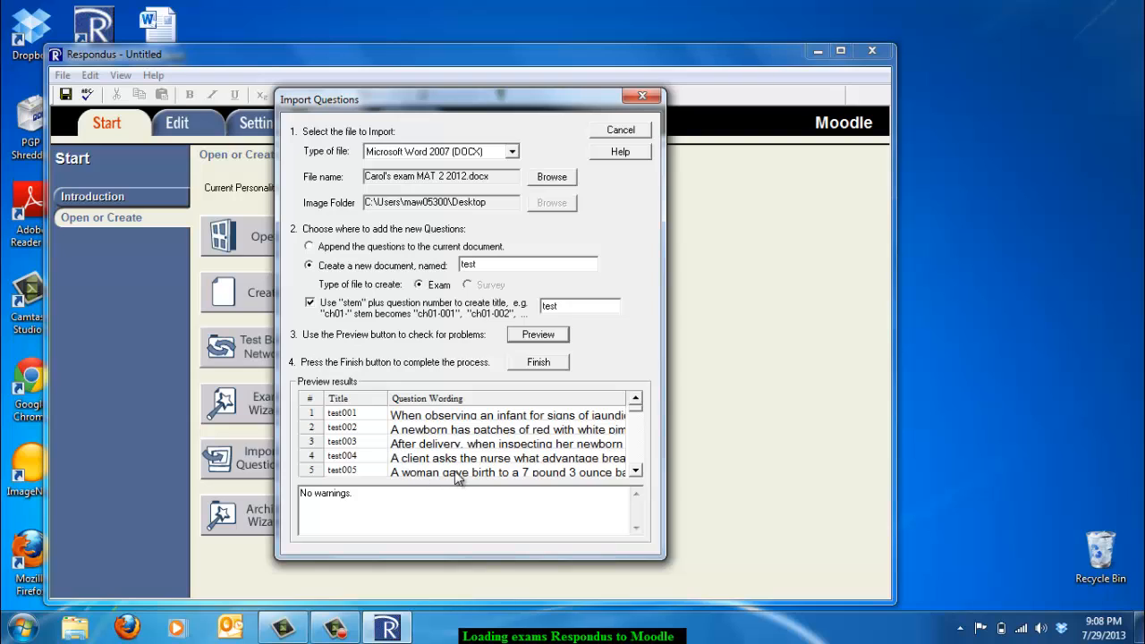
click(538, 363)
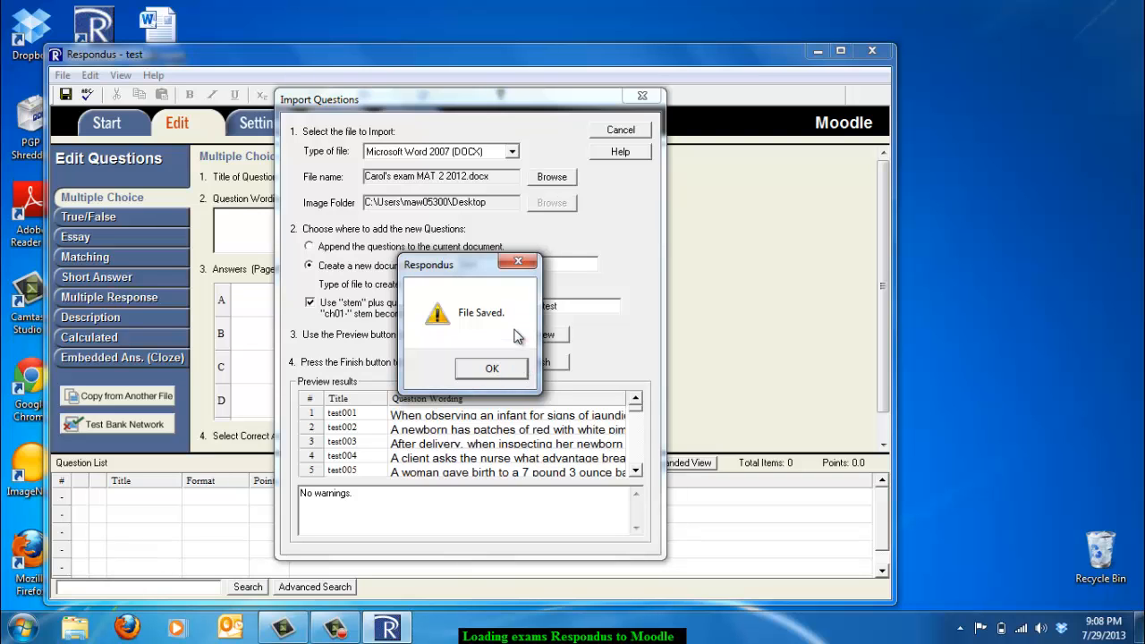
click(515, 376)
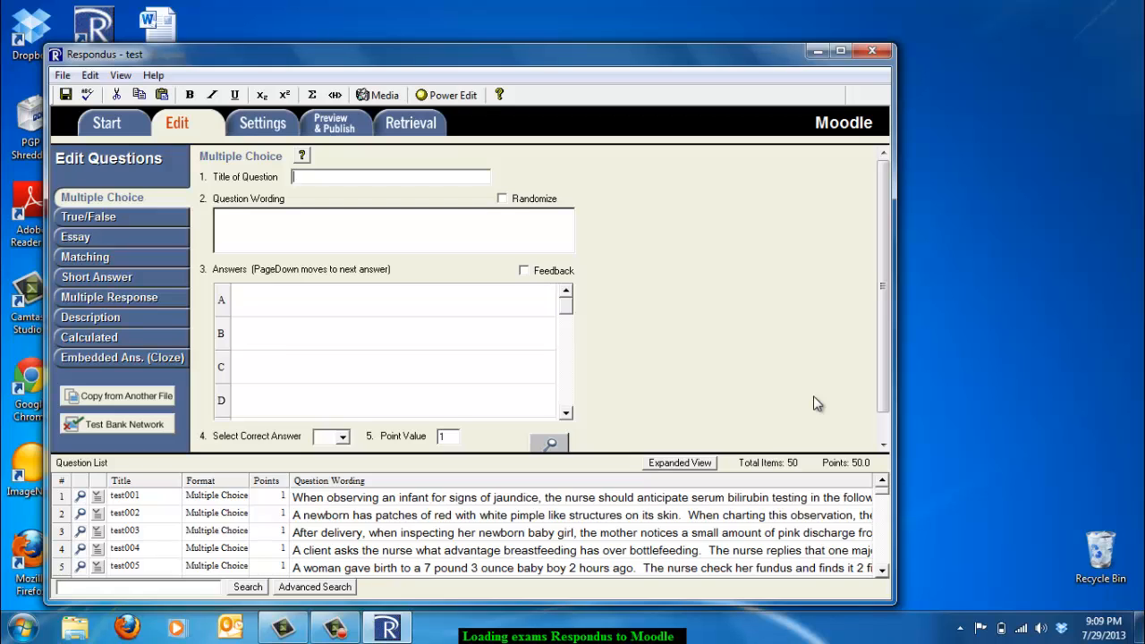
Step: In the expanded question list, set the points of questions test001 to test004 to 2 each
click(676, 466)
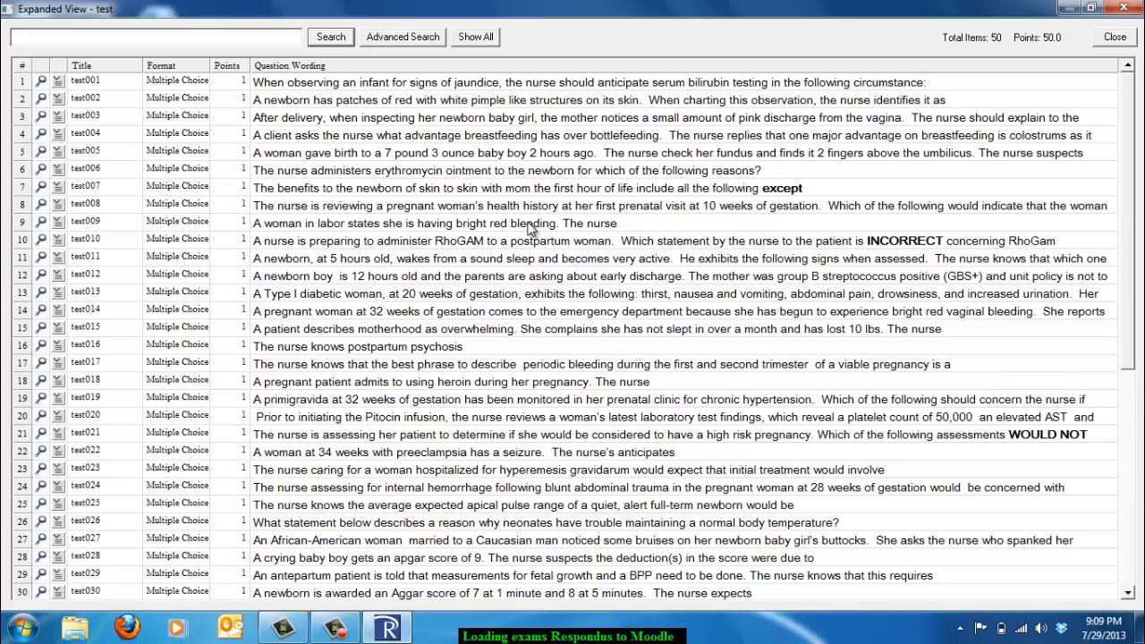
click(239, 81)
text(2)
key(Return)
click(242, 98)
text(2)
click(240, 117)
text(2)
click(241, 136)
text(2)
click(1124, 40)
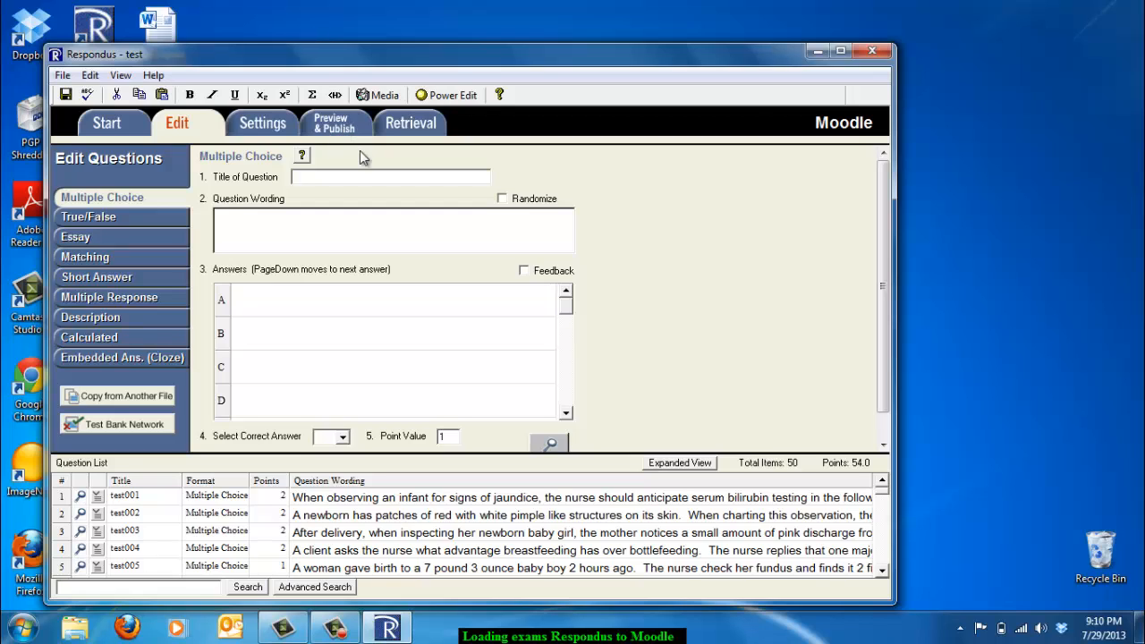
Step: Preview the exam file and open its first question for modification
click(340, 132)
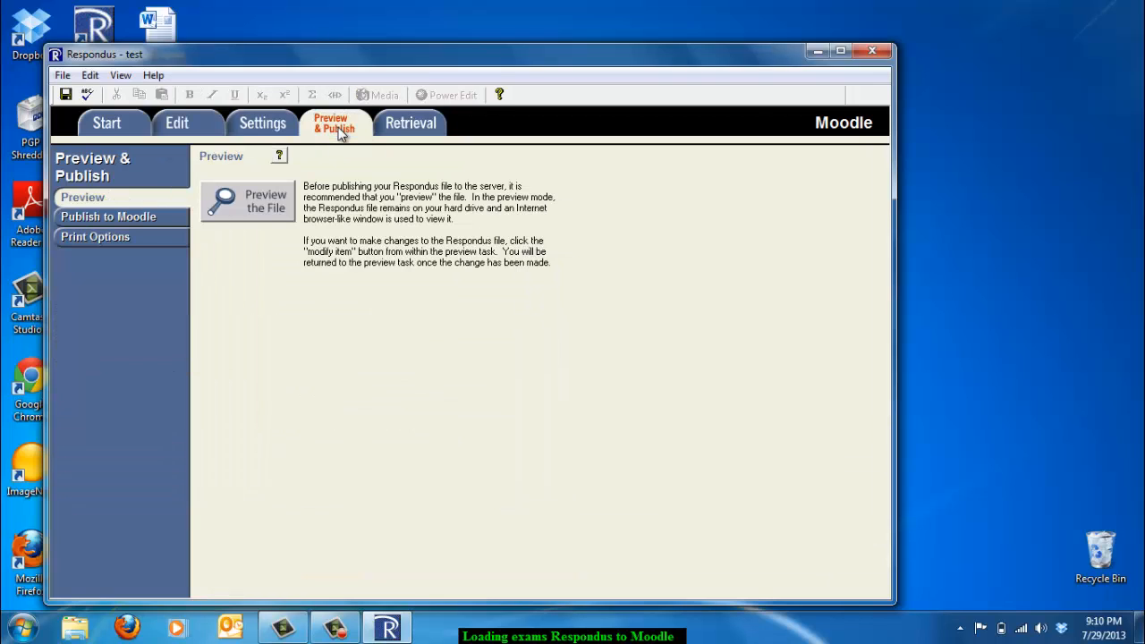
click(261, 208)
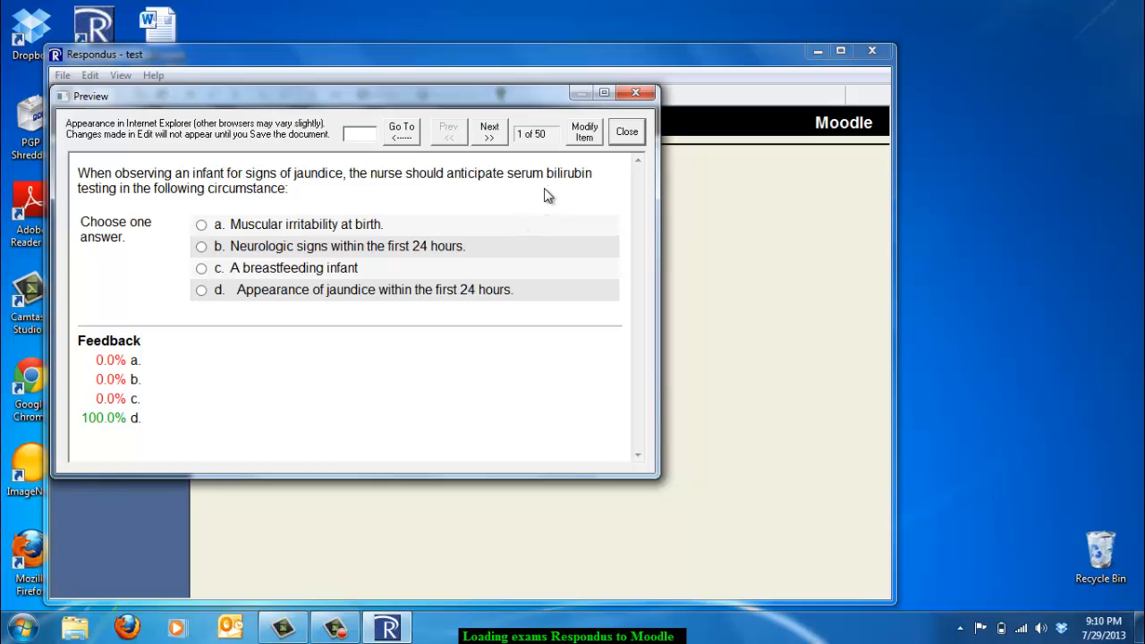
click(588, 133)
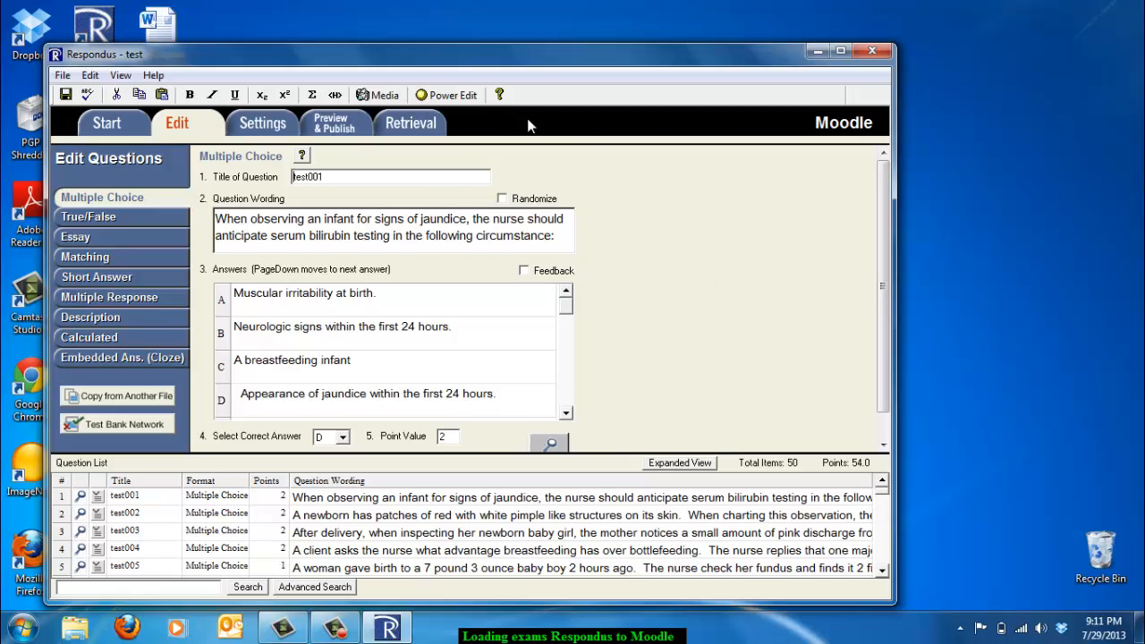
Step: Start the Publish Wizard for publishing to a single course and connect to the Moodle 2 server
click(343, 130)
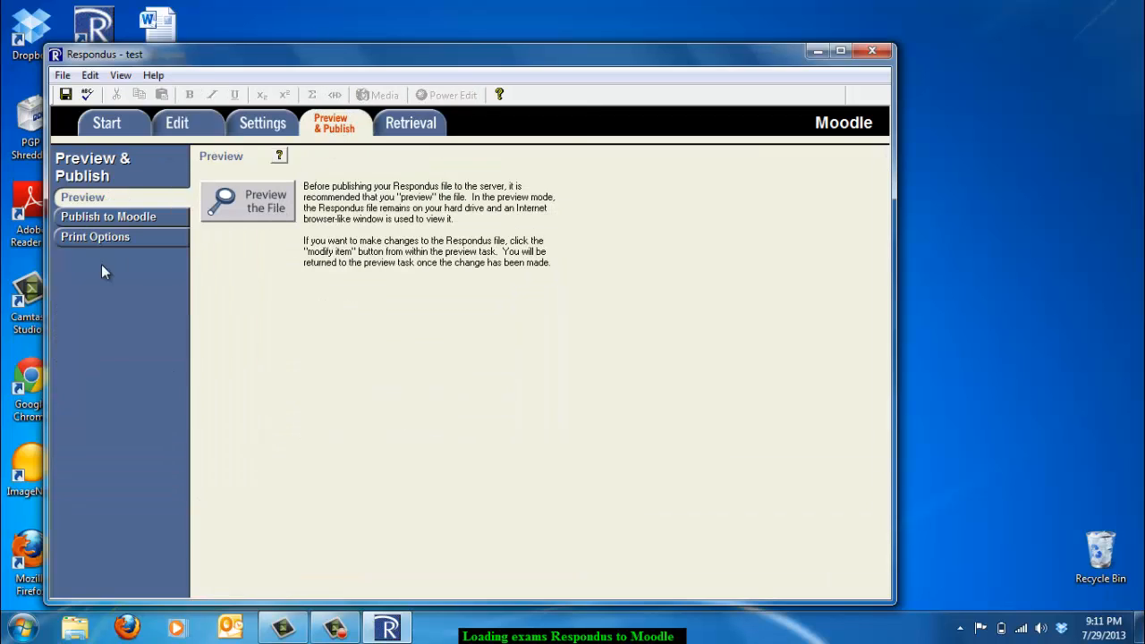
click(120, 217)
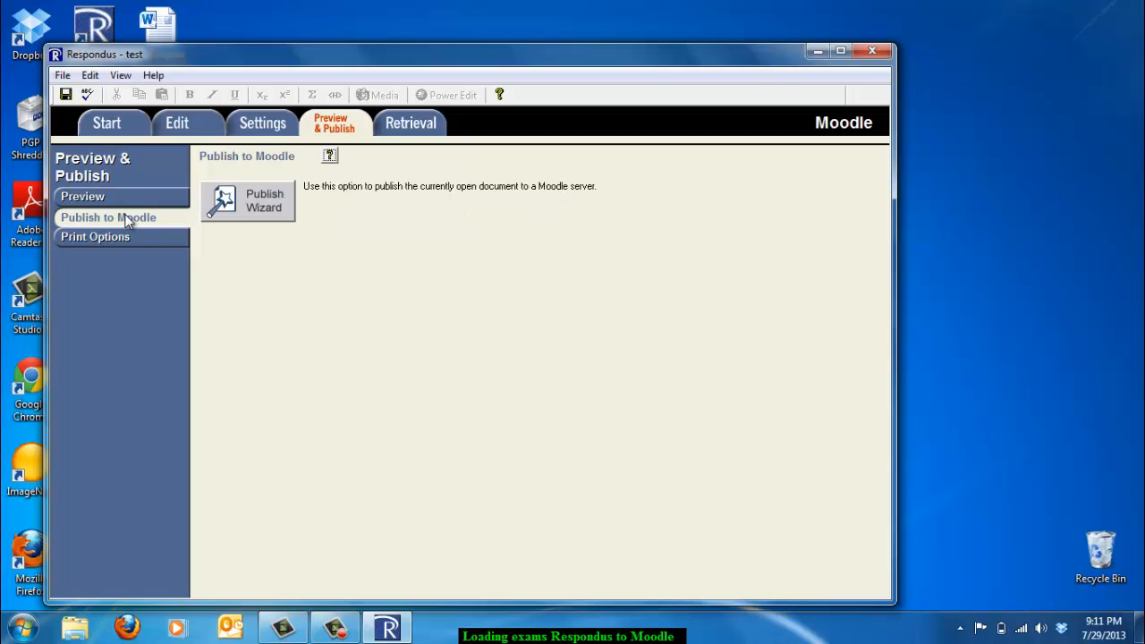
click(254, 202)
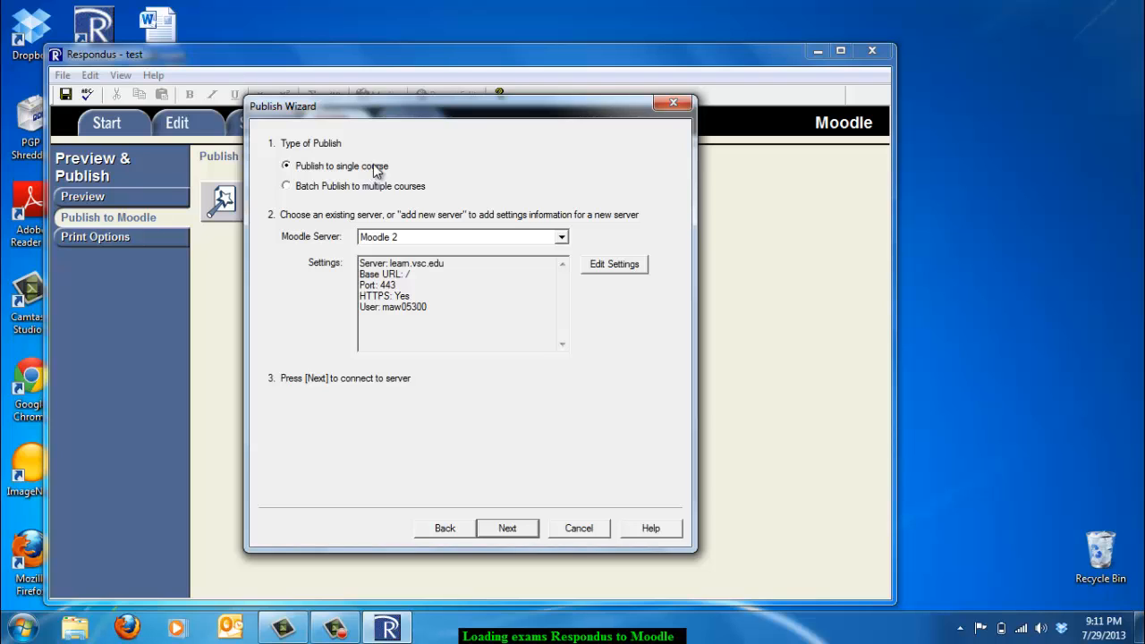
click(454, 238)
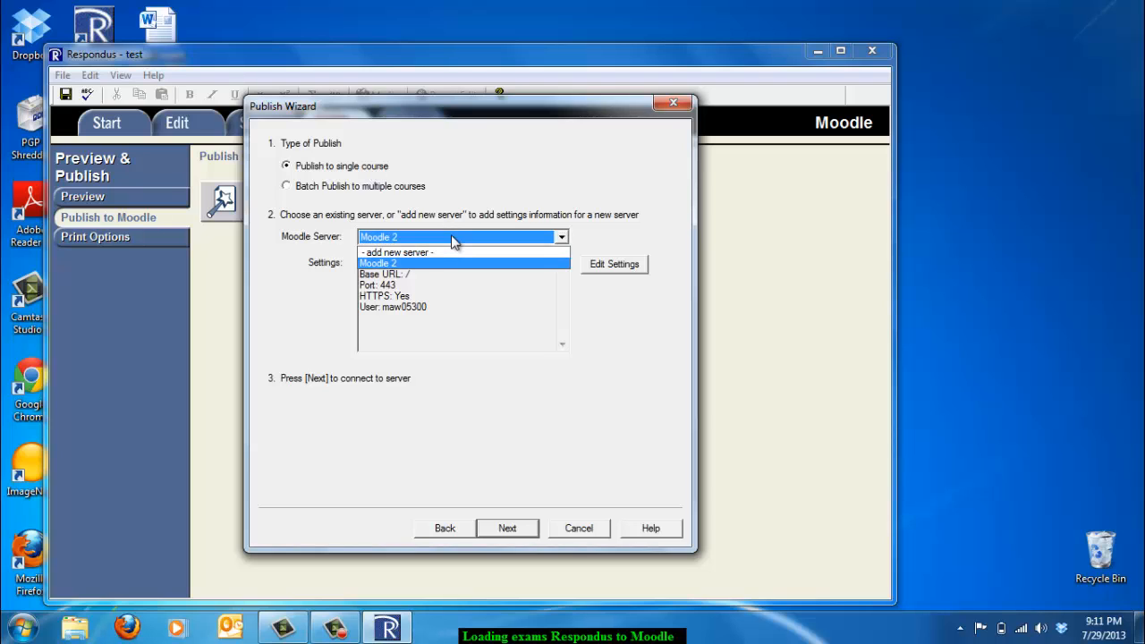
click(453, 238)
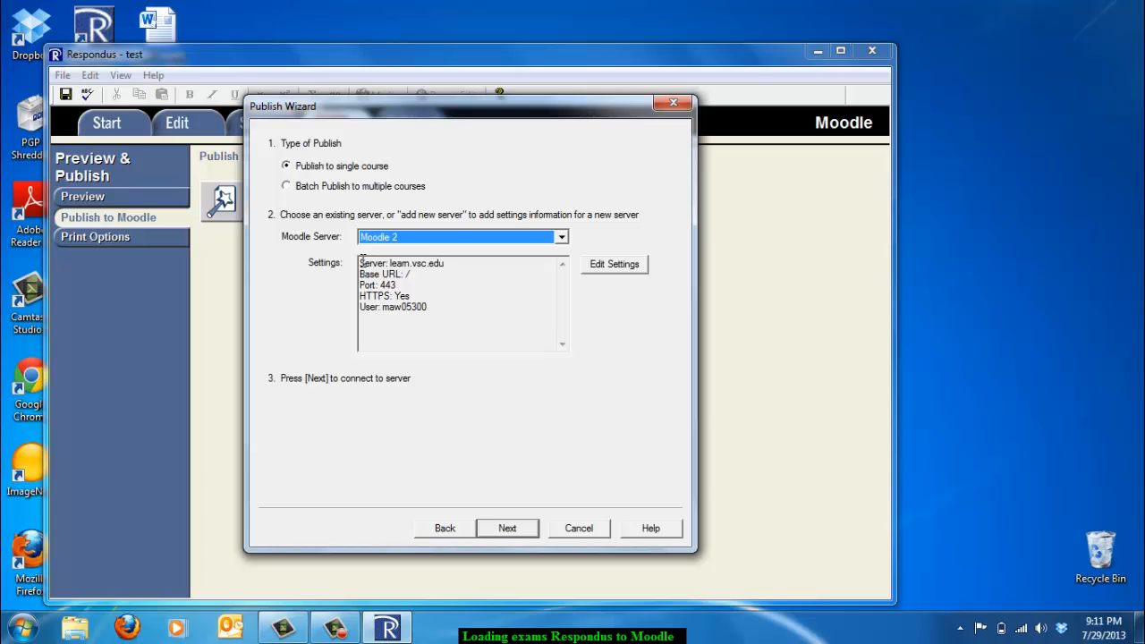
drag(361, 263, 468, 261)
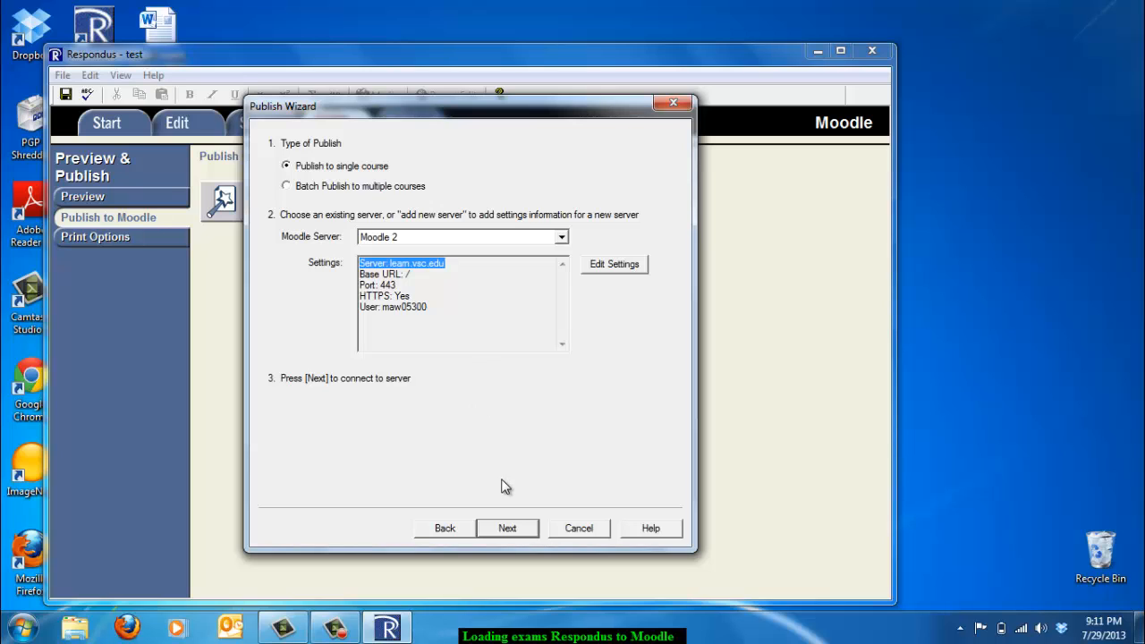
click(507, 527)
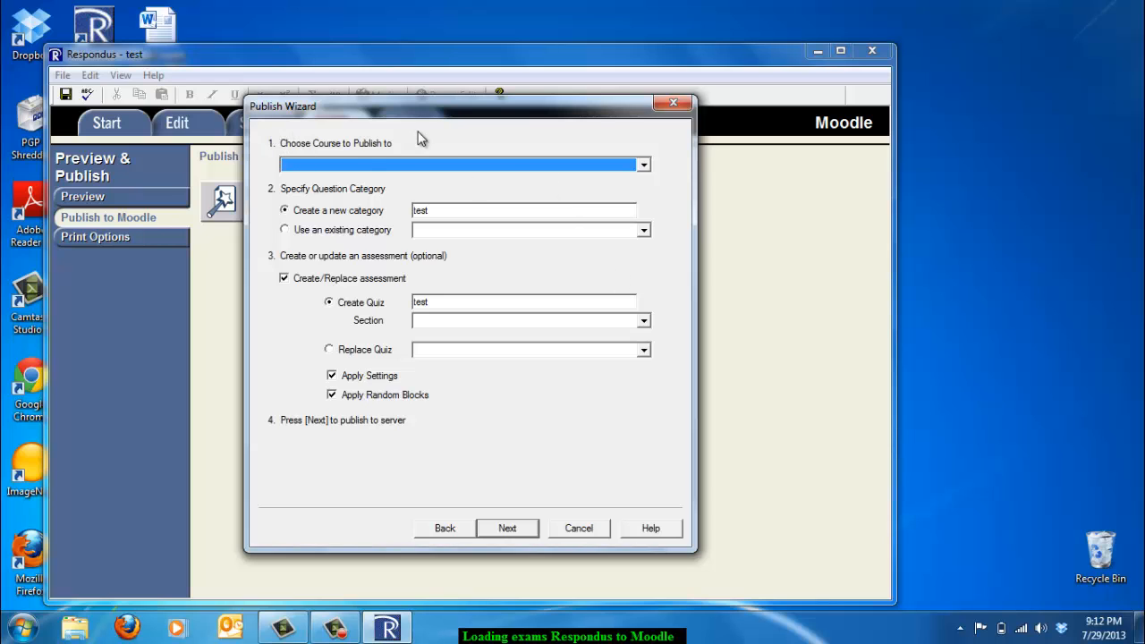
Step: Publish the exam to course T13FA Prin & Pract Nur IV (NUR-2030-TNE1), with the quiz in section August 19 - August 25
click(643, 166)
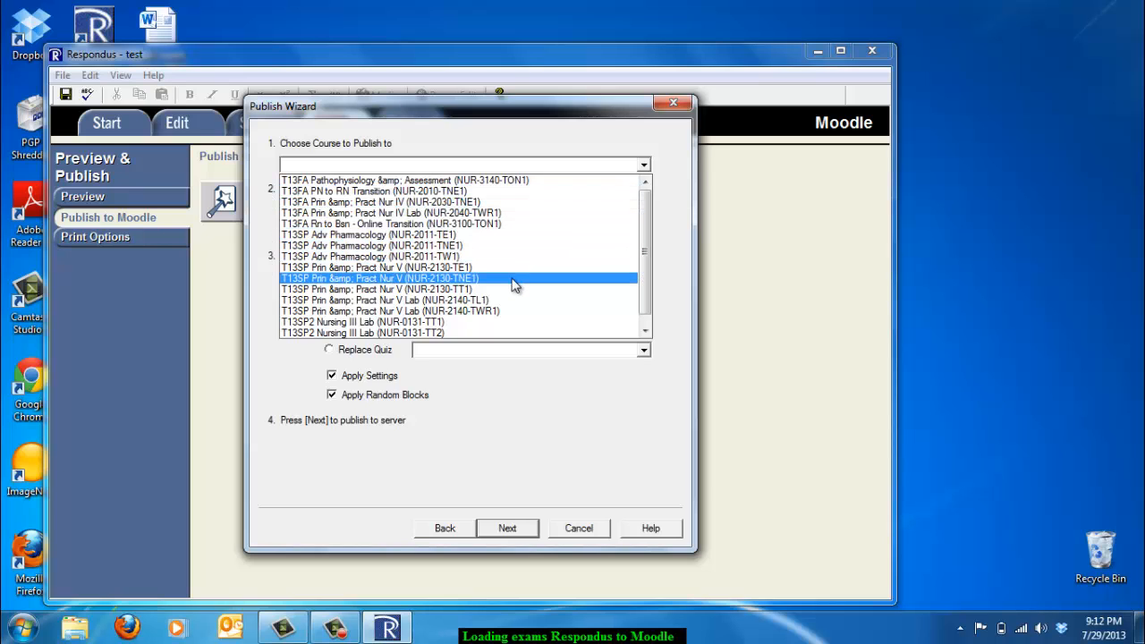
click(458, 203)
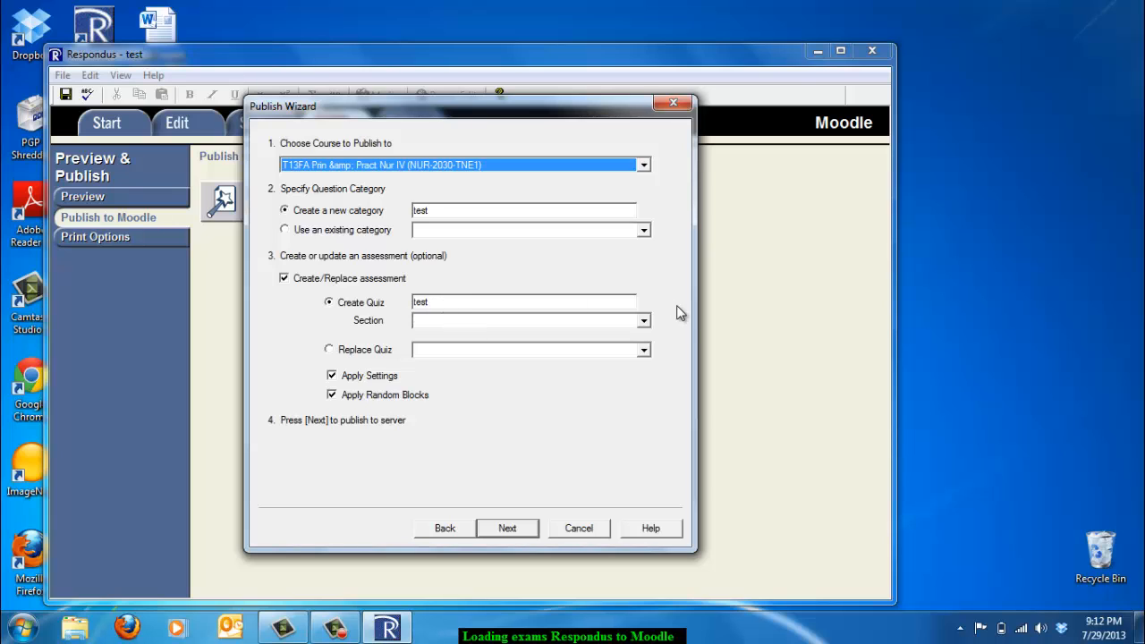
click(643, 322)
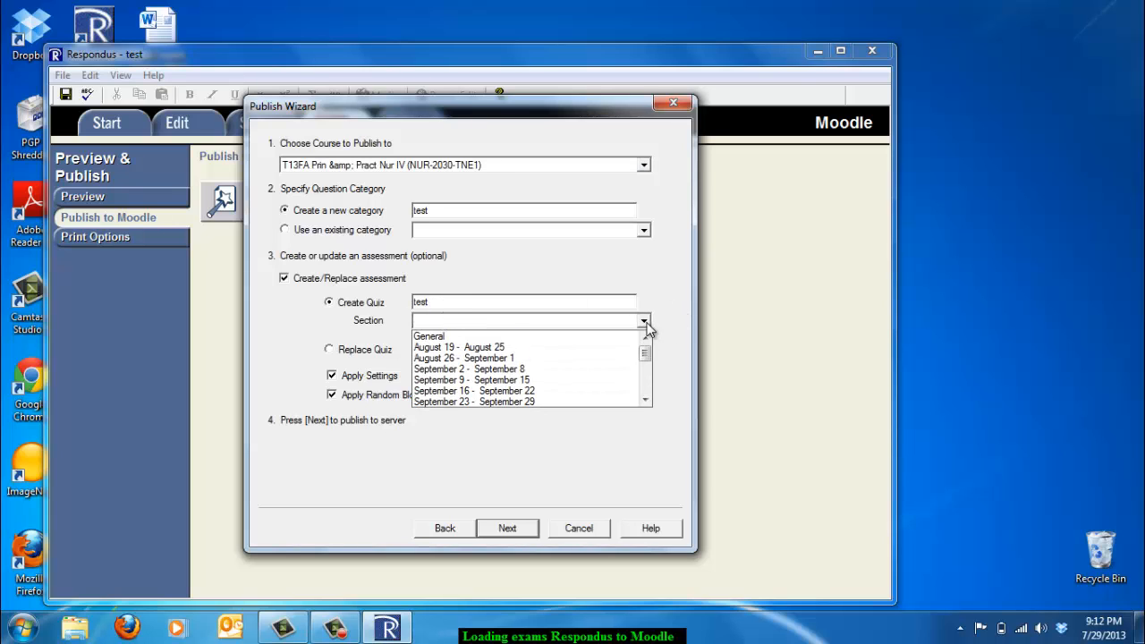
click(607, 347)
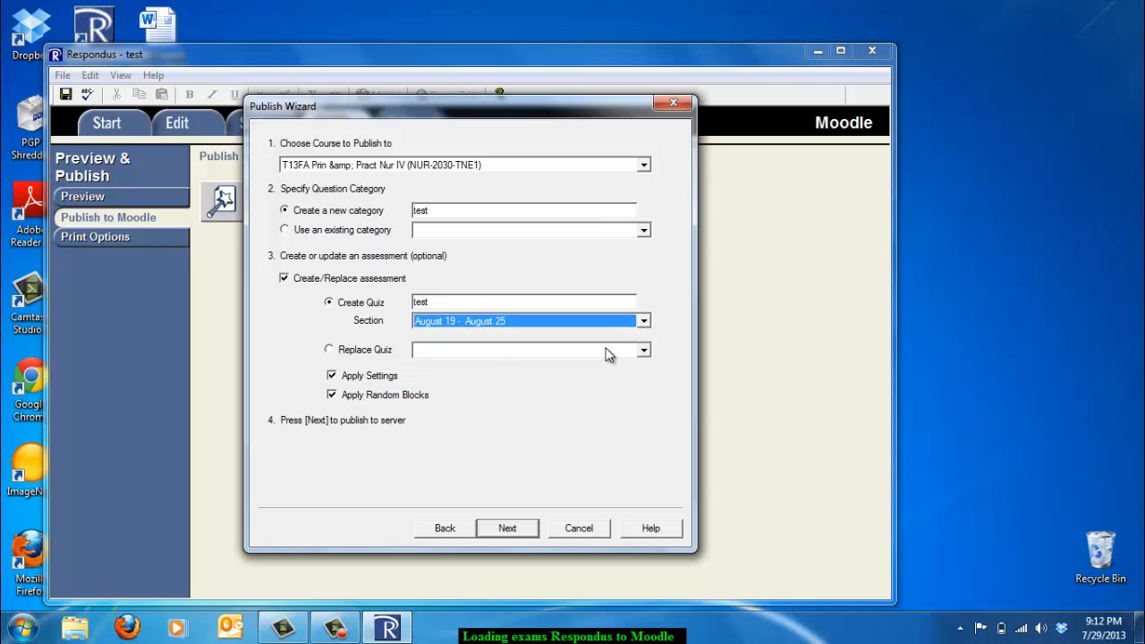
click(508, 528)
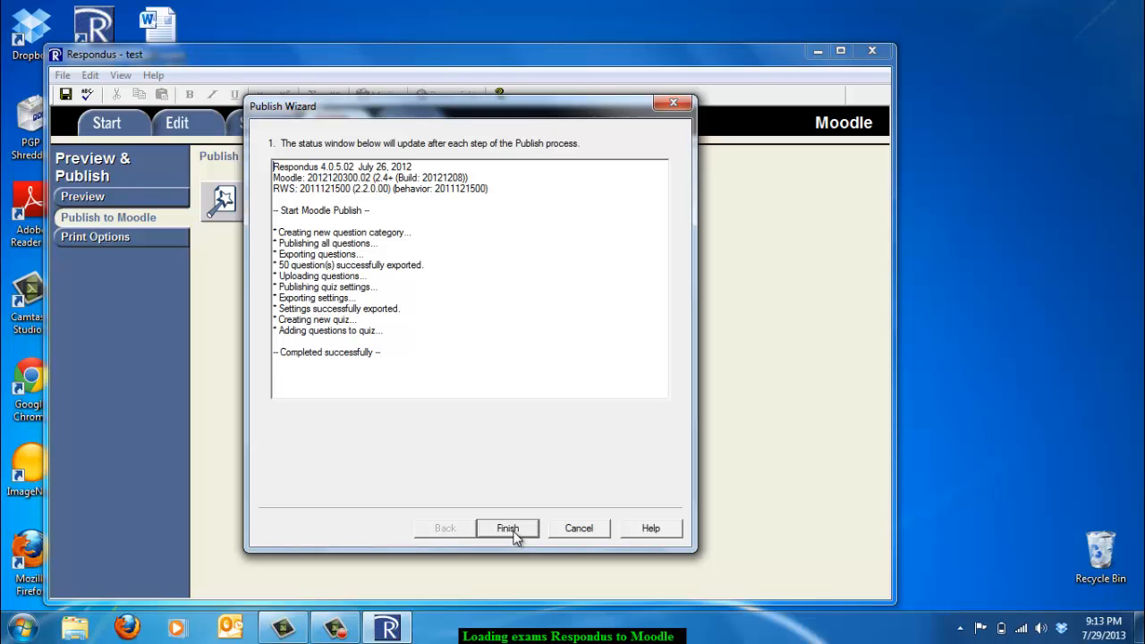
Step: Review the question export and completion lines in the publish status log and finish the wizard
drag(426, 266, 271, 271)
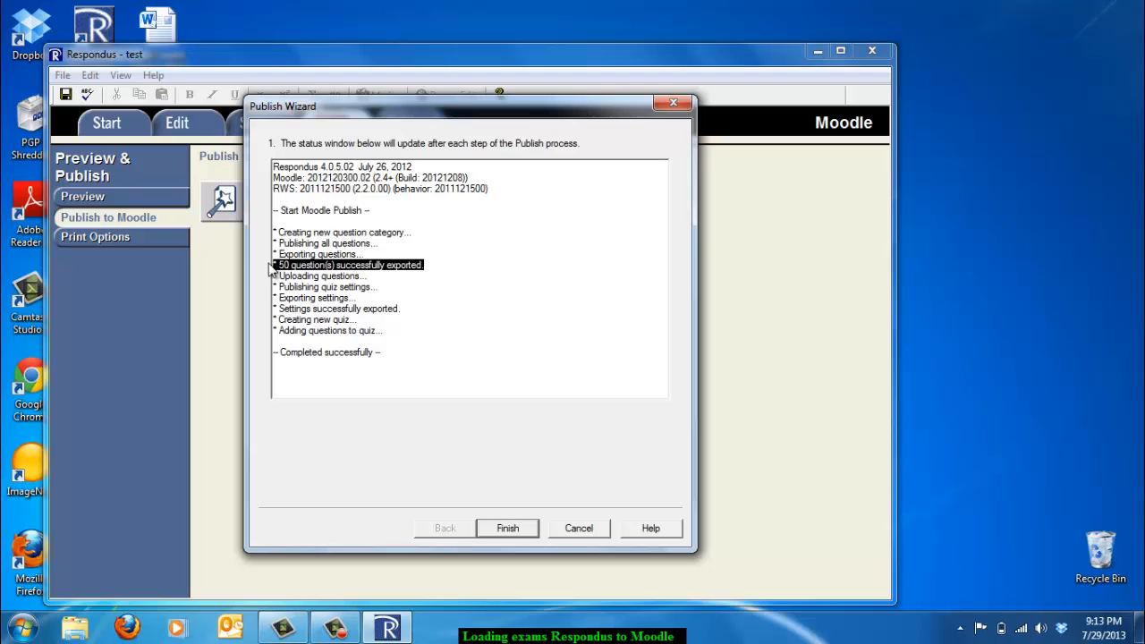
drag(404, 349, 256, 362)
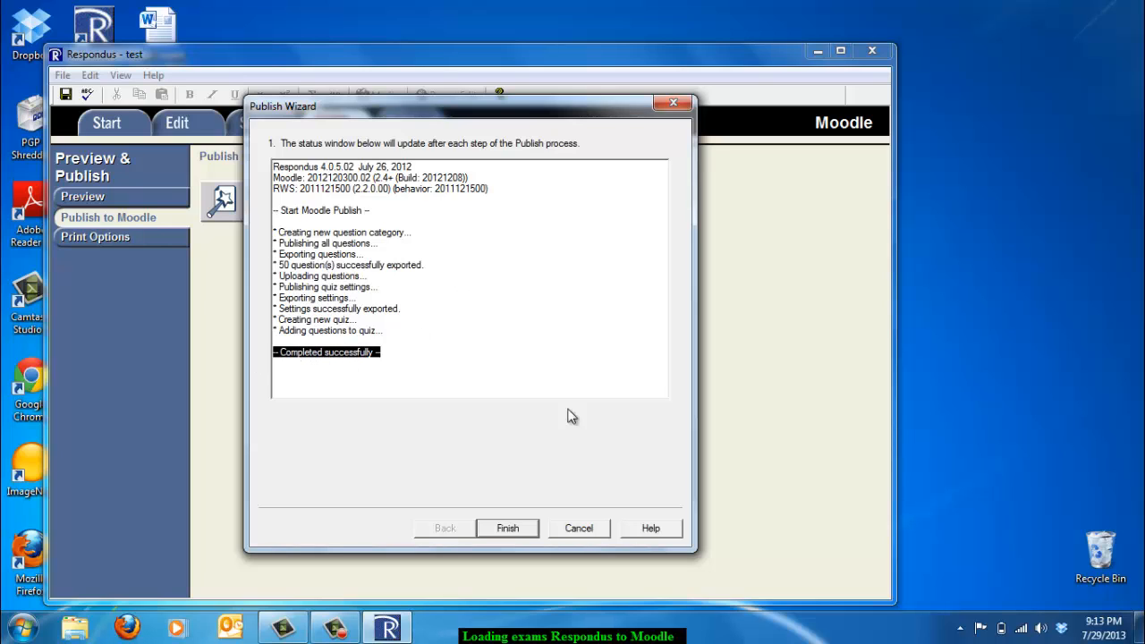
click(505, 529)
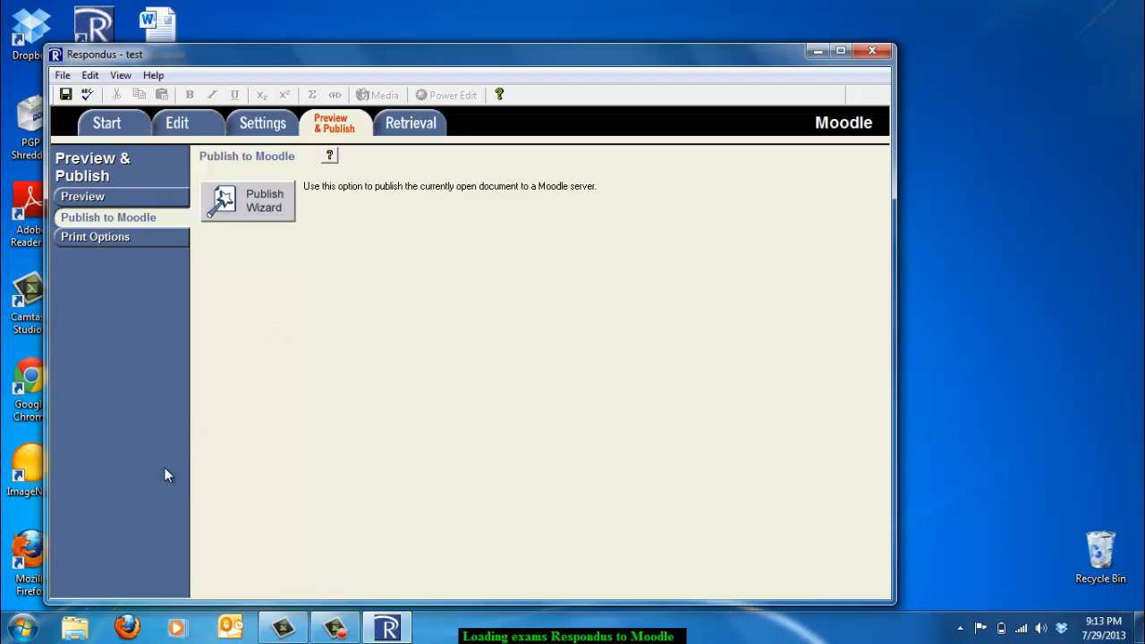
Step: In the print options, add the left-justified first-page header "Psych exam 1" and look at the question randomization choices
click(136, 238)
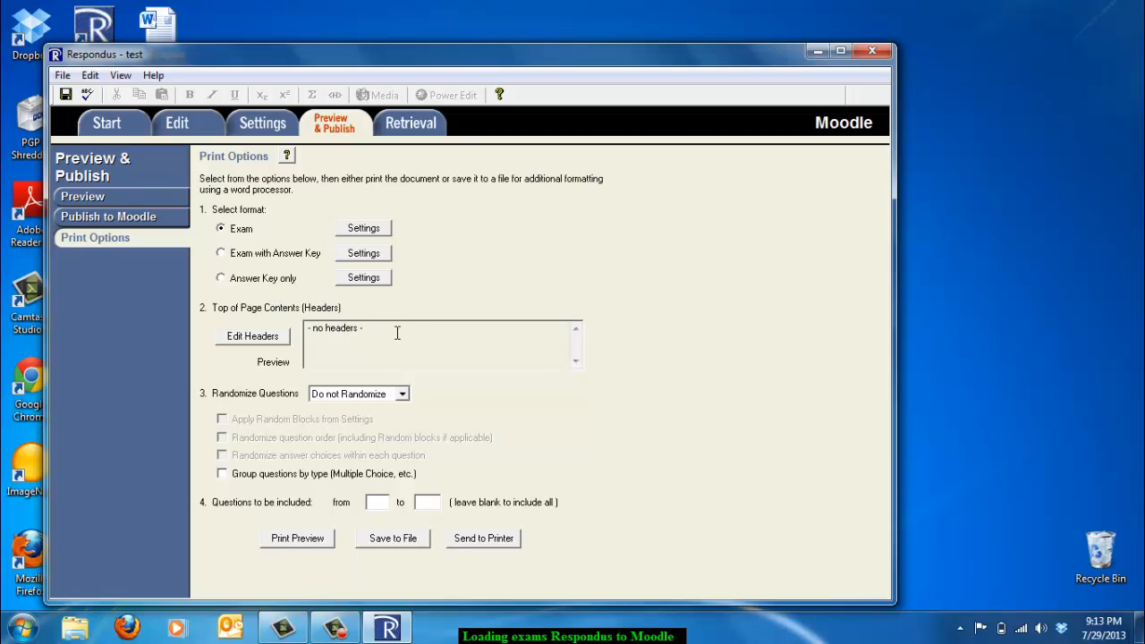
drag(397, 333, 295, 327)
click(265, 334)
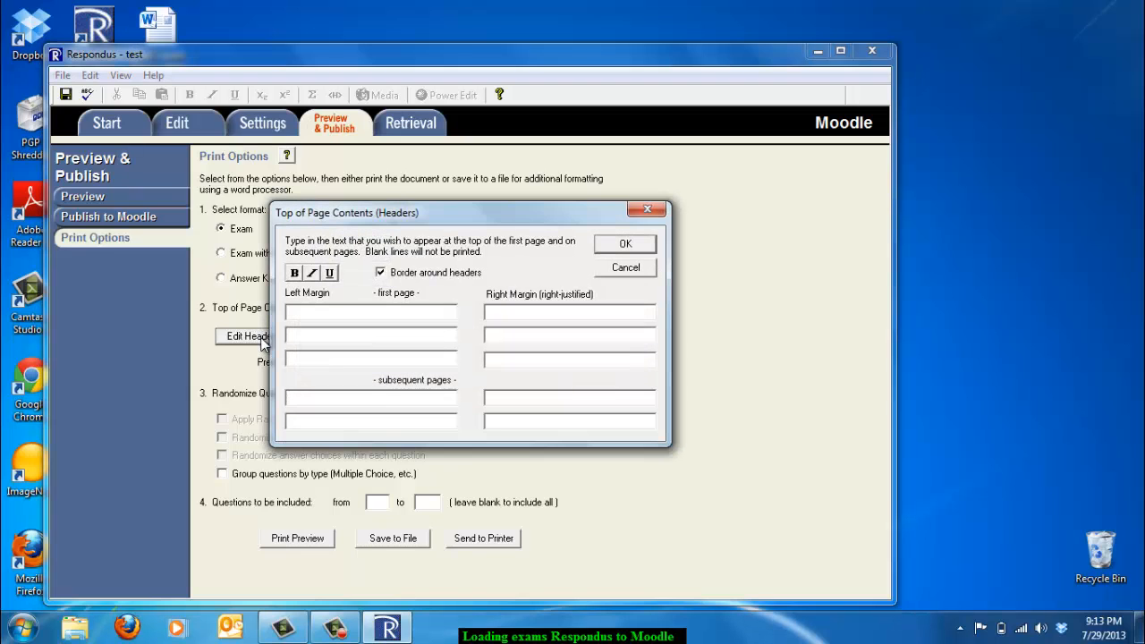
click(302, 312)
click(629, 244)
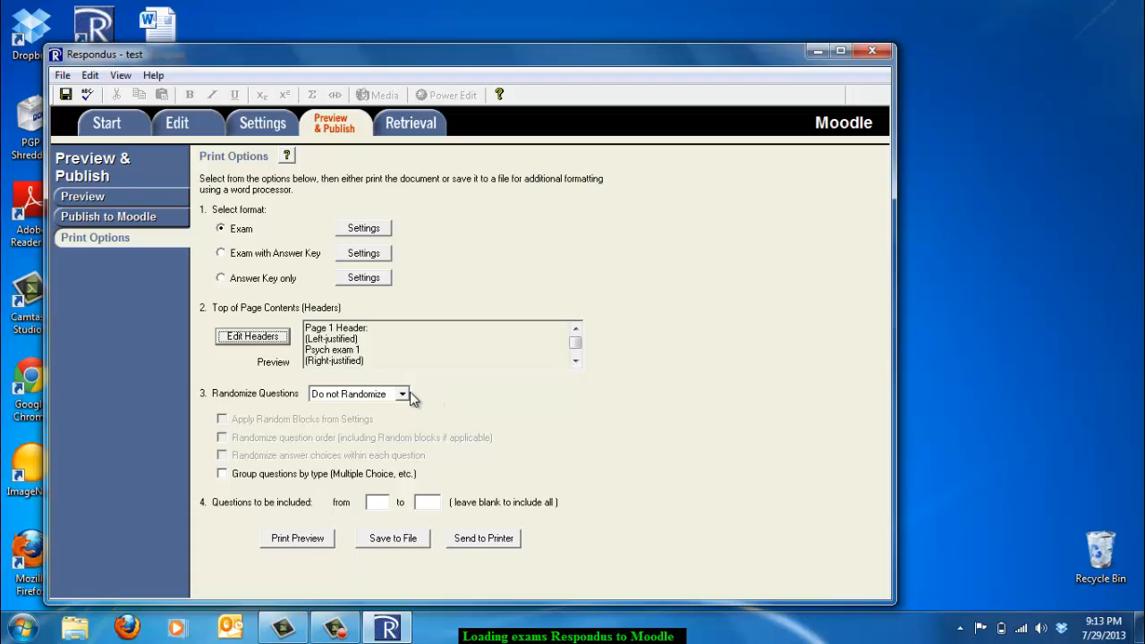
click(402, 394)
click(403, 394)
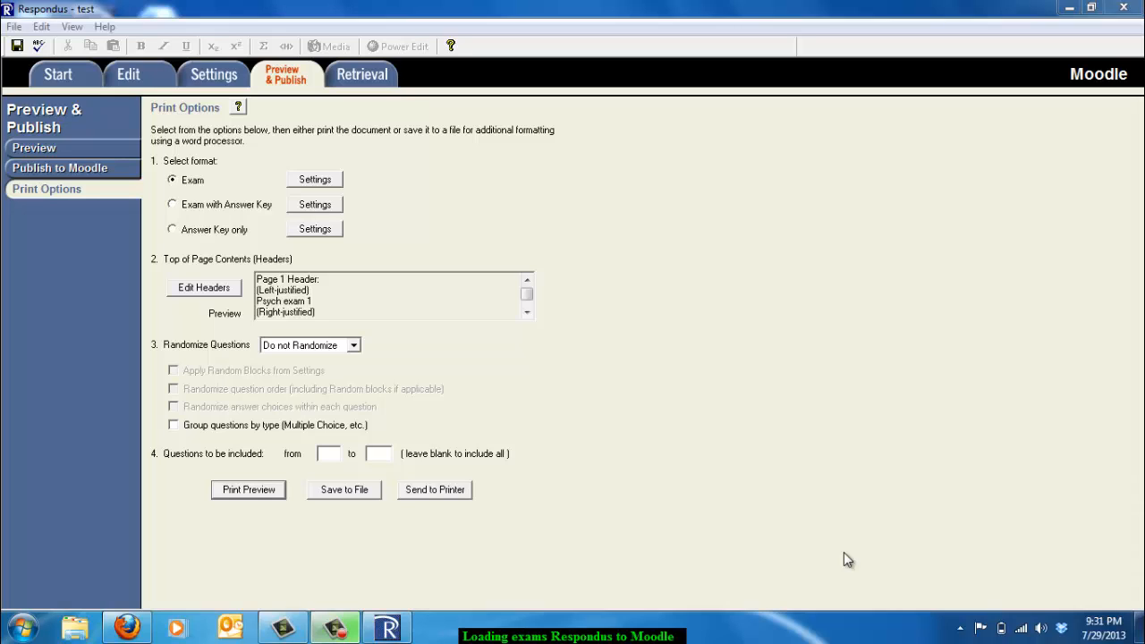
Step: Minimize Respondus and switch to the Moodle course page in Firefox
click(1068, 11)
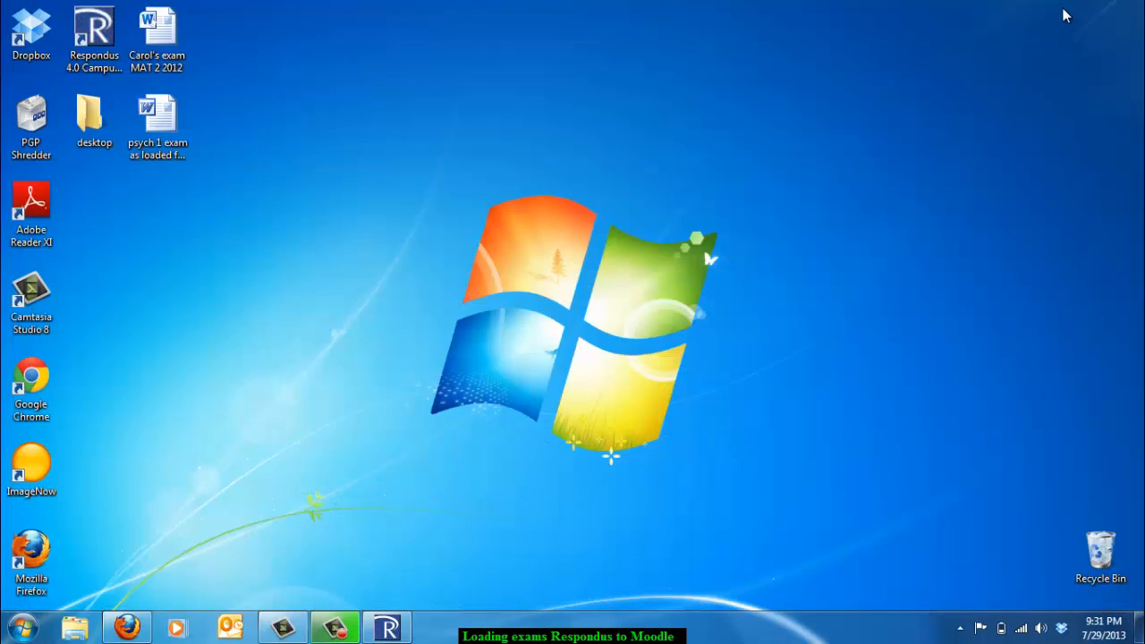
click(123, 630)
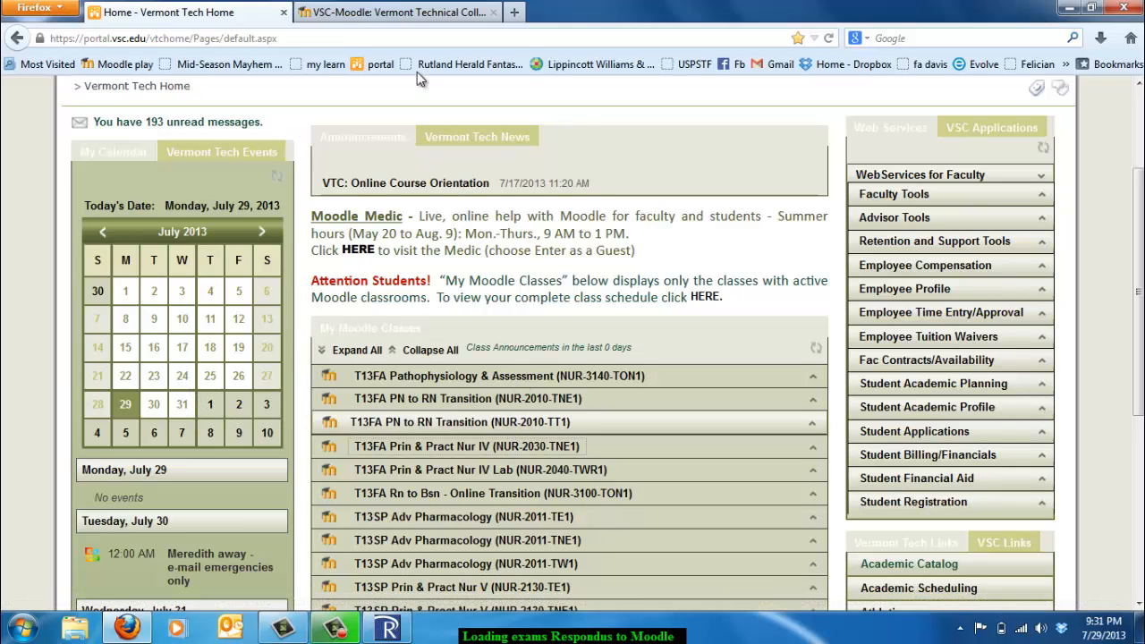
click(432, 16)
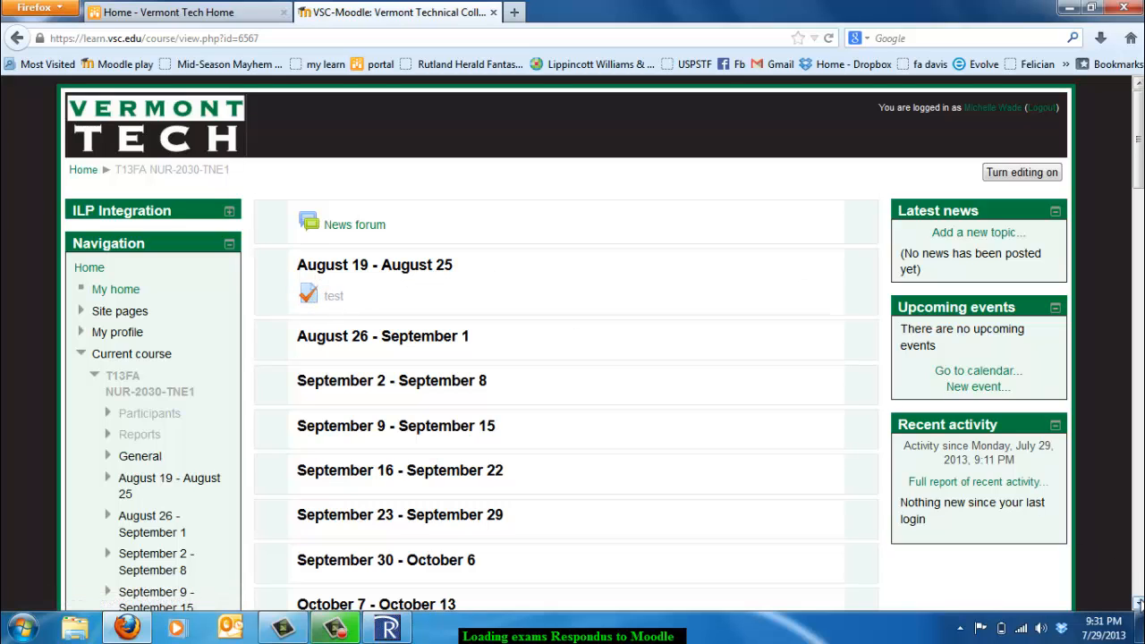
Step: View the Moodle course in the Student role to check whether students can see the quiz, and return to the normal role
drag(1138, 605, 1138, 604)
click(133, 479)
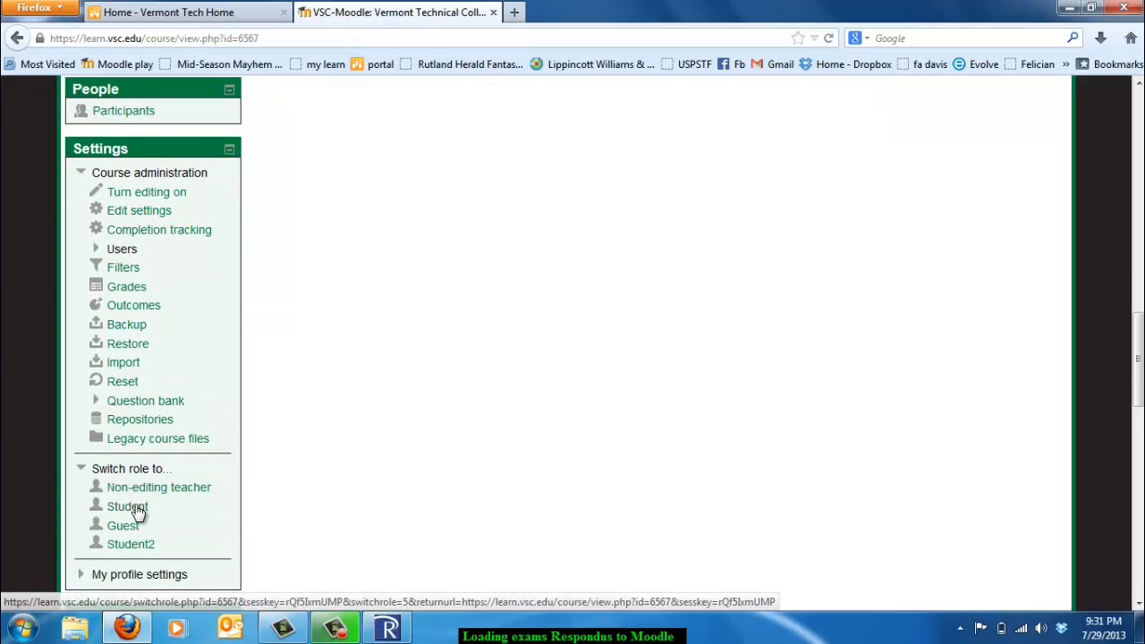
click(130, 507)
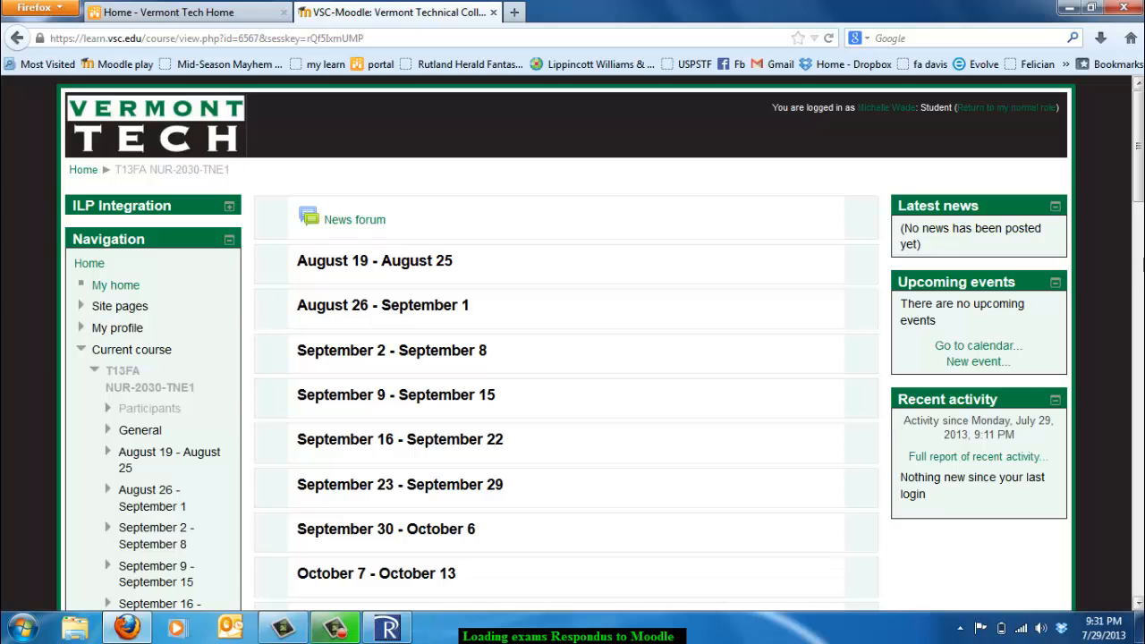
scroll(1139, 148, down, 1)
scroll(1139, 147, up, 1)
click(1021, 108)
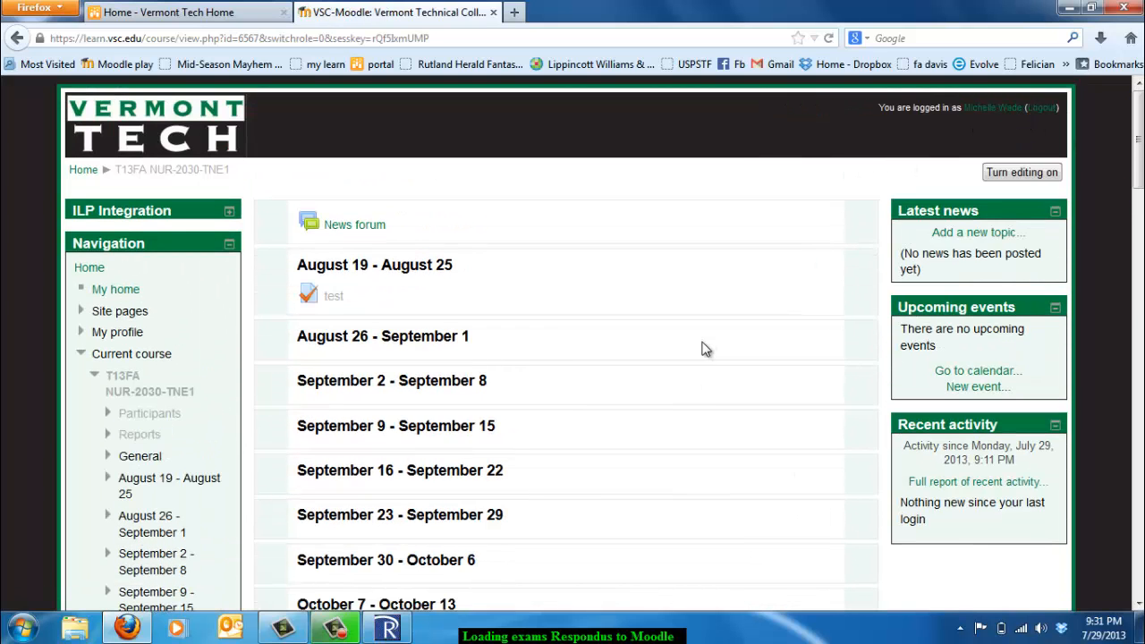
Step: Open the "test" quiz, continue its last preview to look through the published questions, and minimize the browser
click(323, 296)
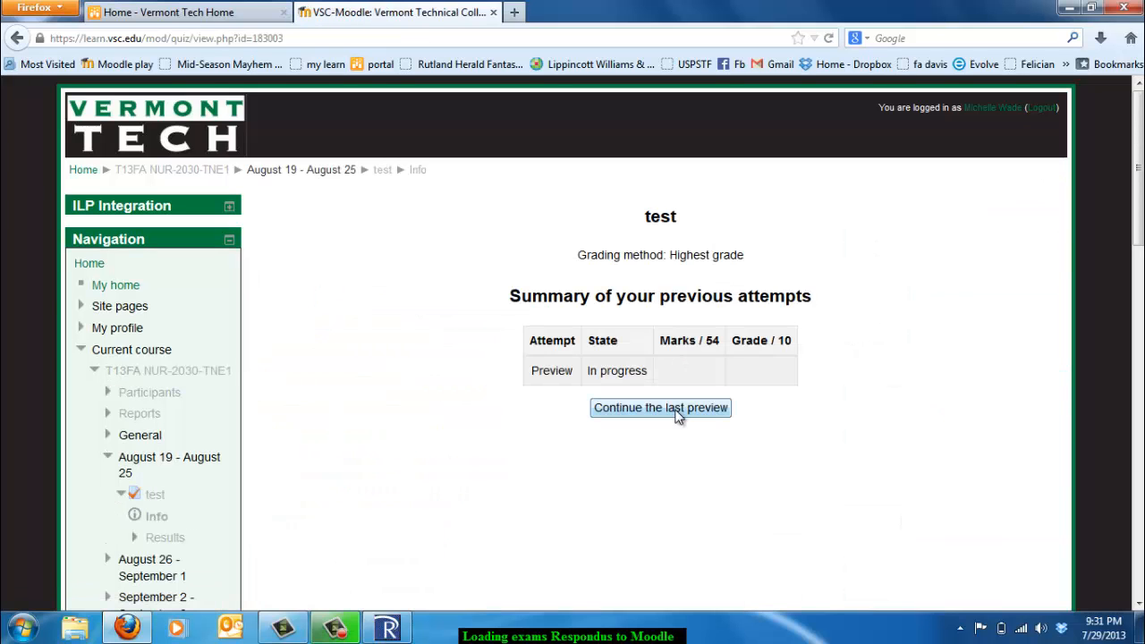
click(678, 413)
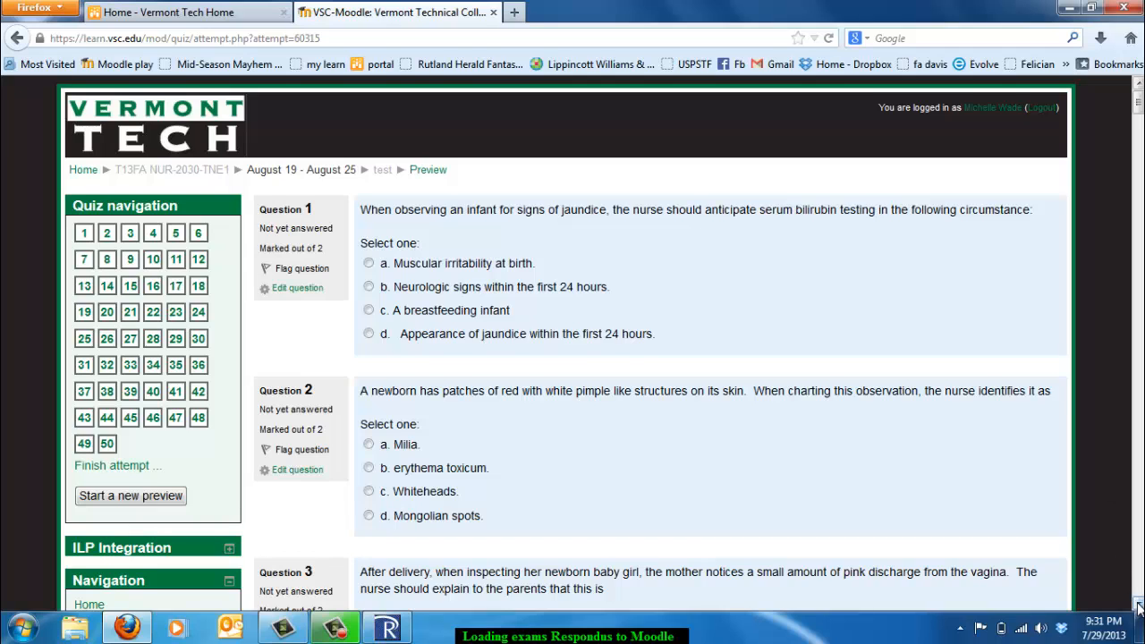
drag(1138, 605, 1138, 91)
click(1069, 8)
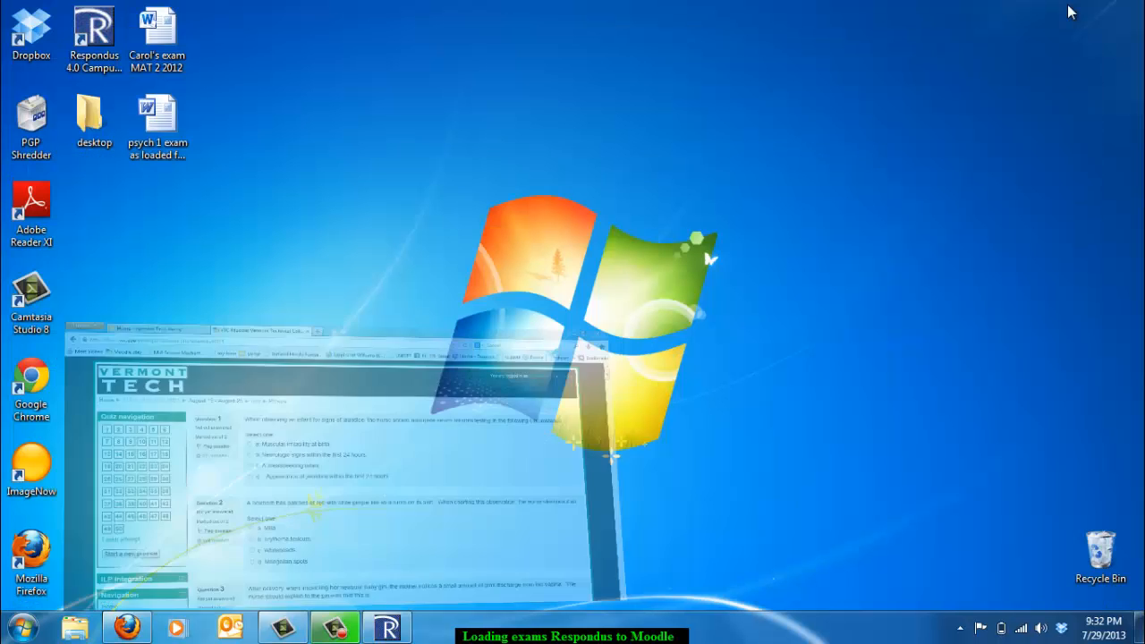